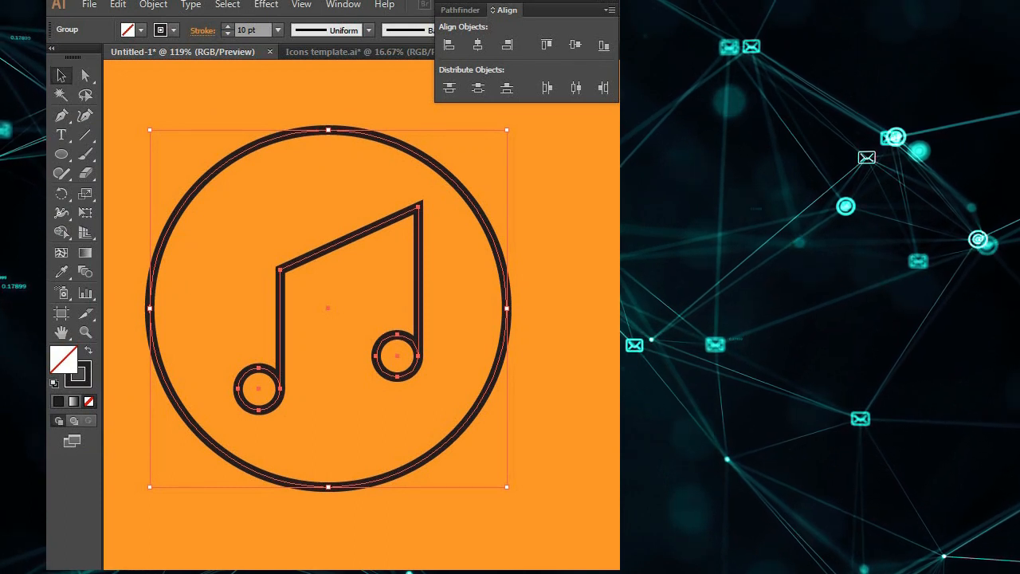
Try scaling the music icon group down about its centre with live strokes, and undo the scaling
drag(506, 486, 361, 393)
click(473, 417)
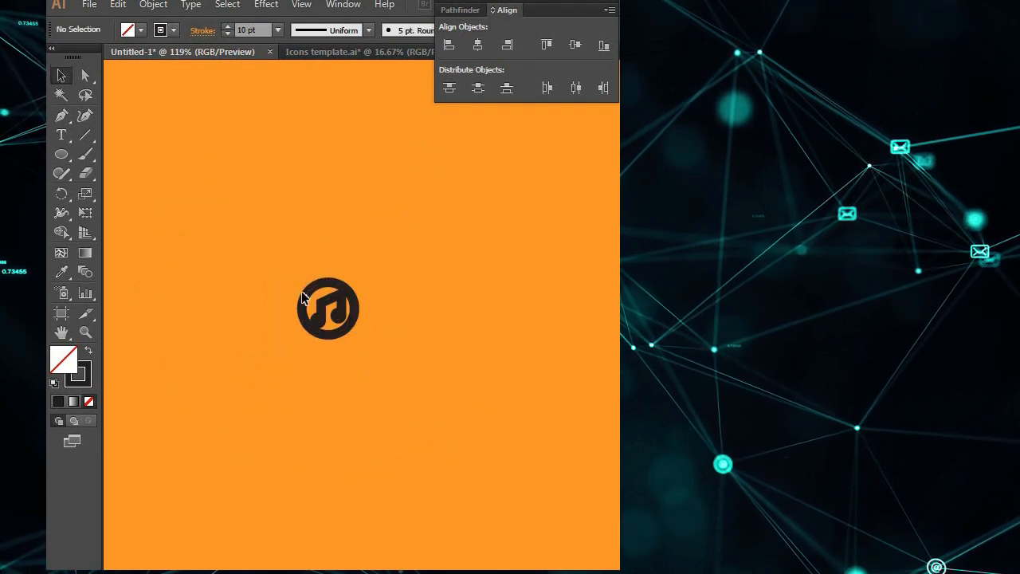
click(353, 325)
key(ctrl+z)
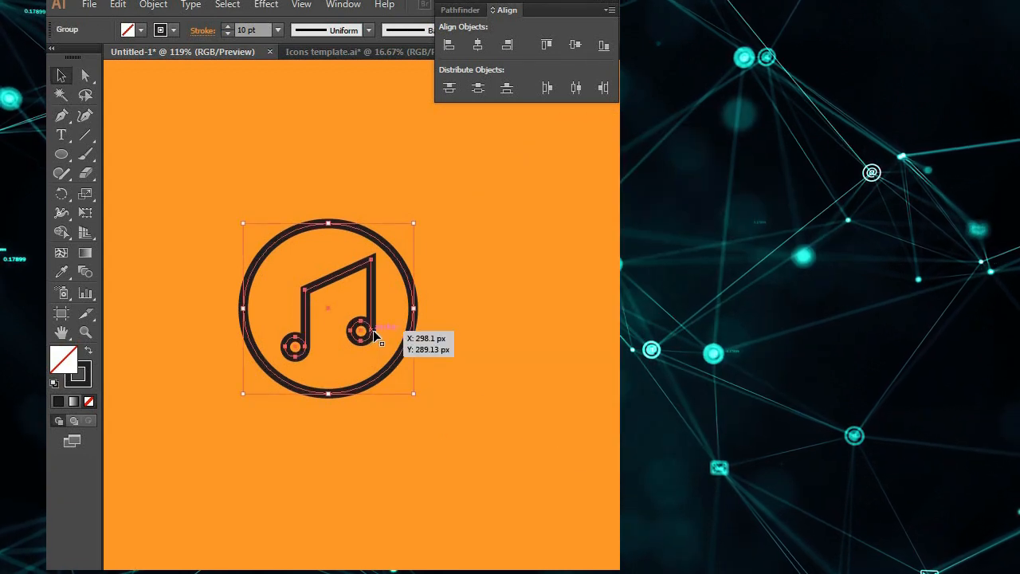
Expand the music icon group's strokes into filled shapes and rescale the expanded icon
click(153, 4)
click(160, 190)
key(Return)
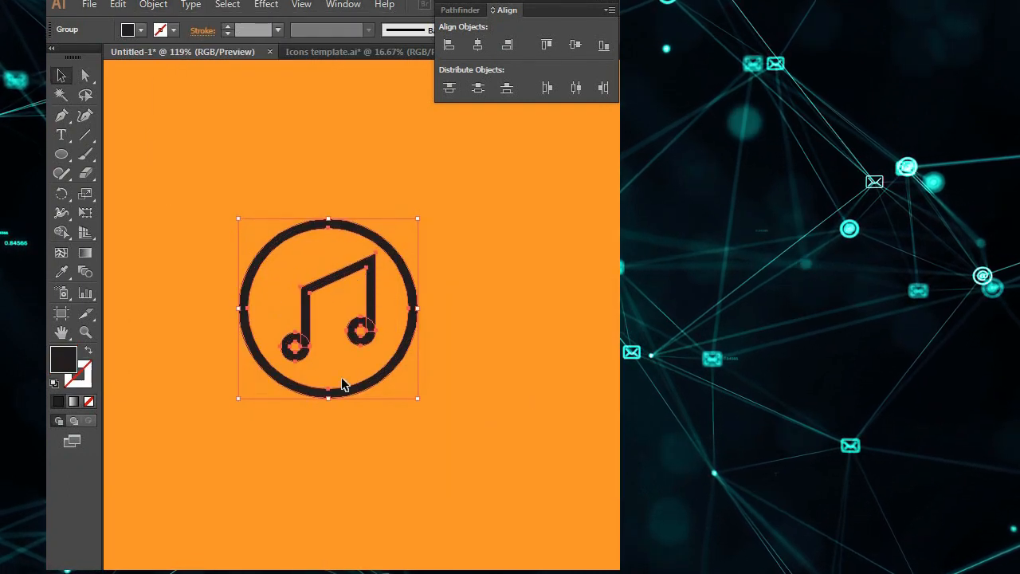
drag(419, 399, 491, 474)
click(340, 335)
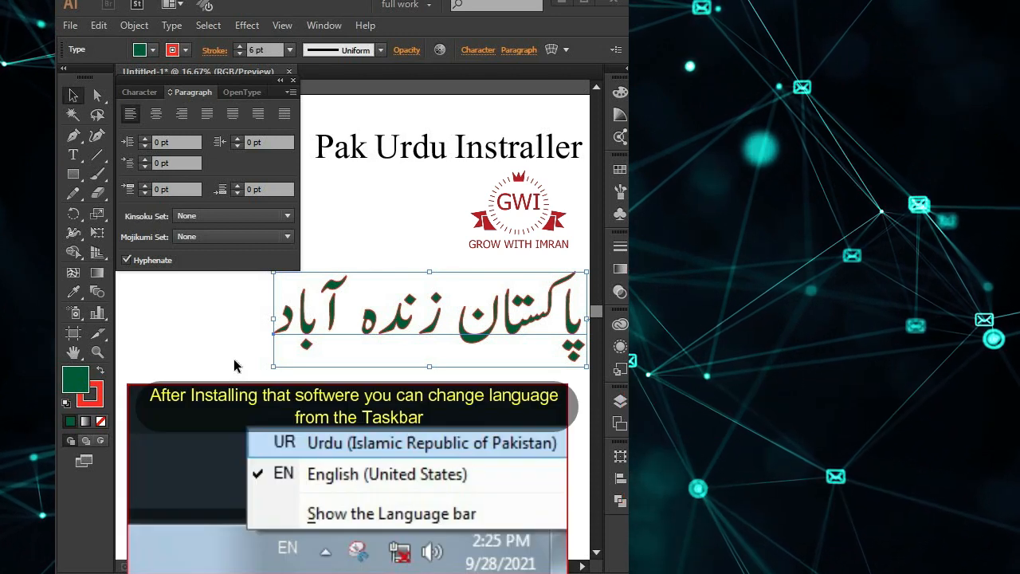
Add an Urdu name as new text below the green Urdu headline
key(t)
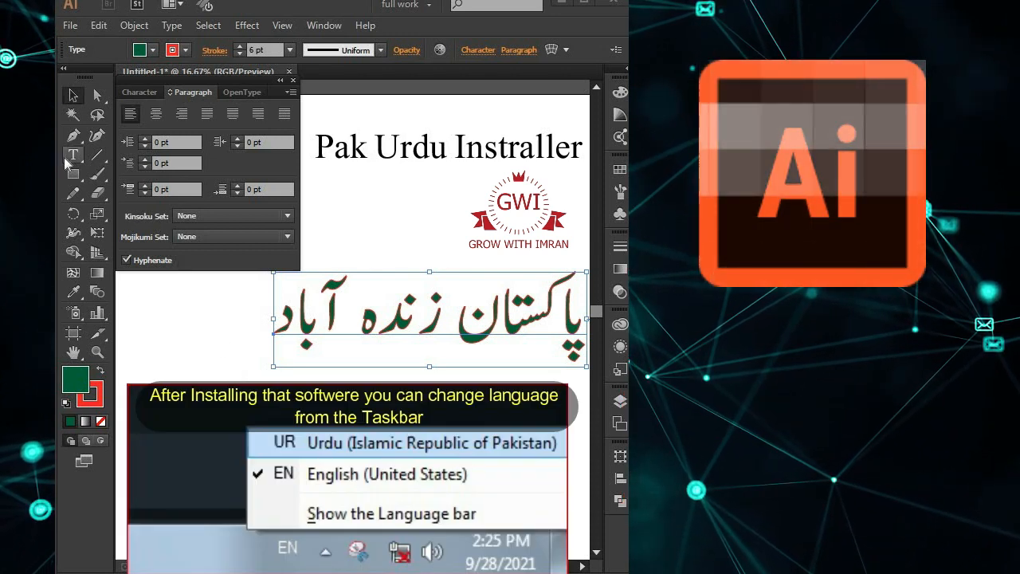
click(422, 414)
text(علی)
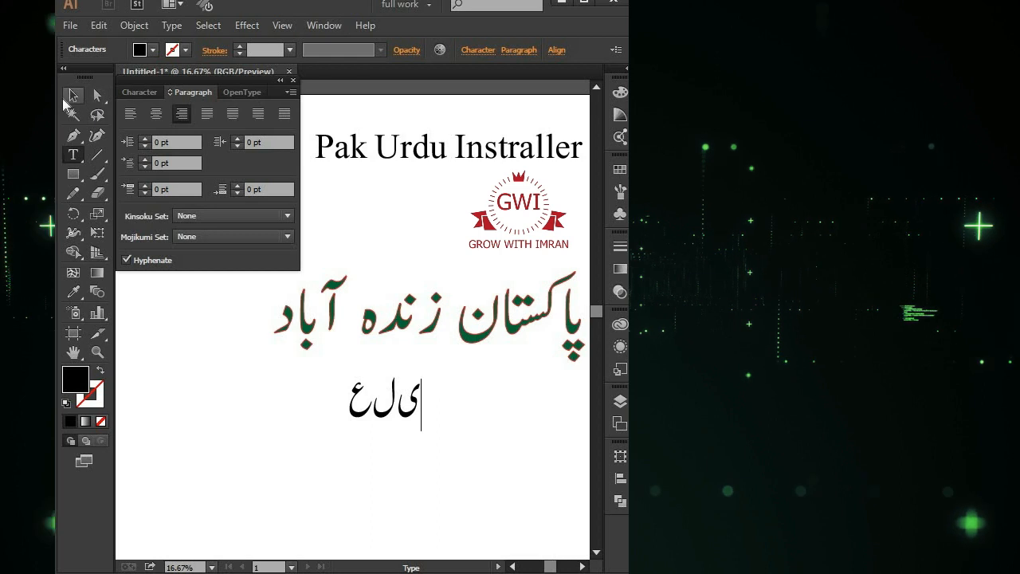
key(Escape)
In the Type preferences, enable Show Indic Options and turn off Show East Asian Options
click(93, 24)
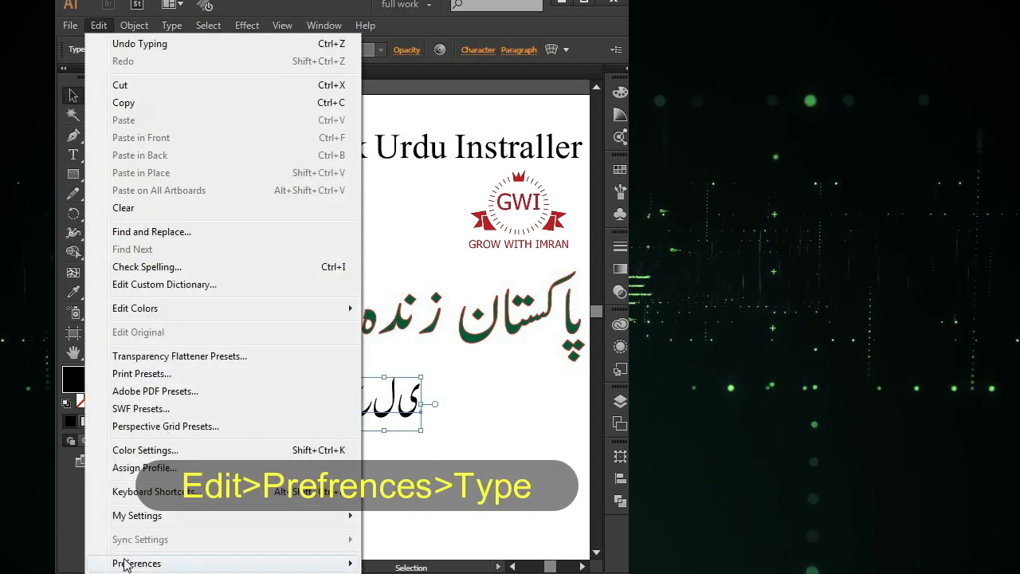
mouse_move(199, 564)
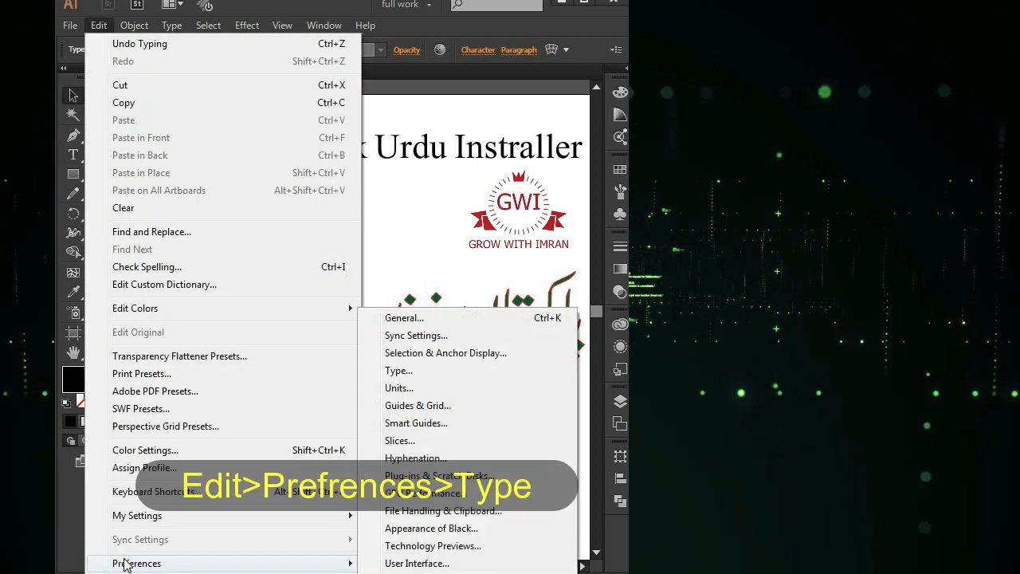
click(397, 370)
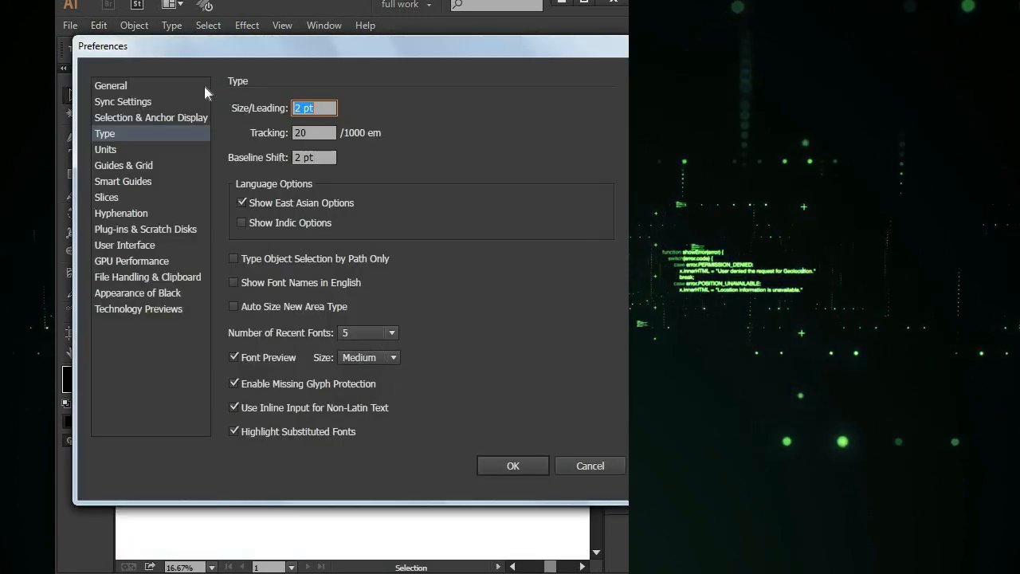
click(264, 223)
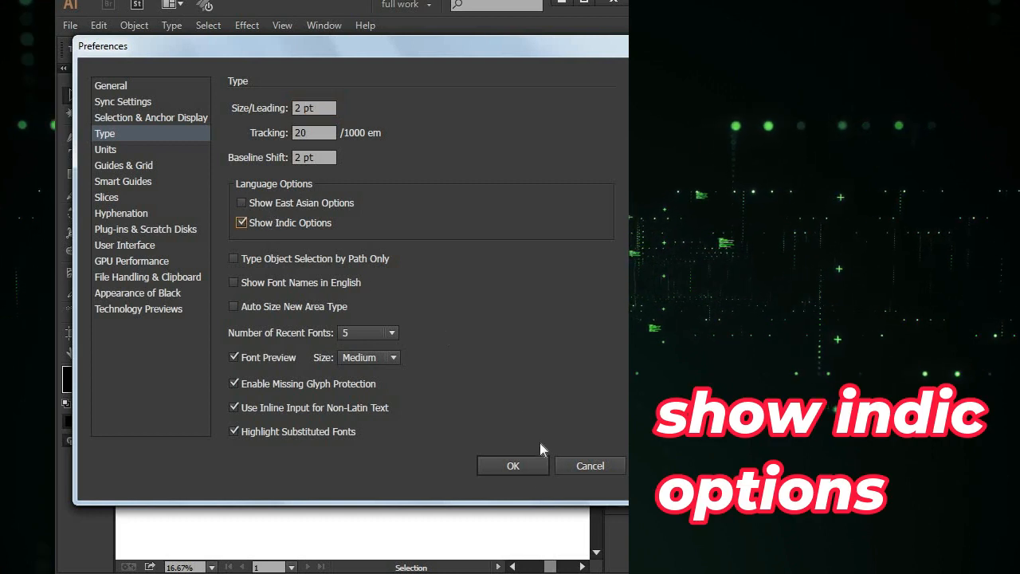
click(534, 472)
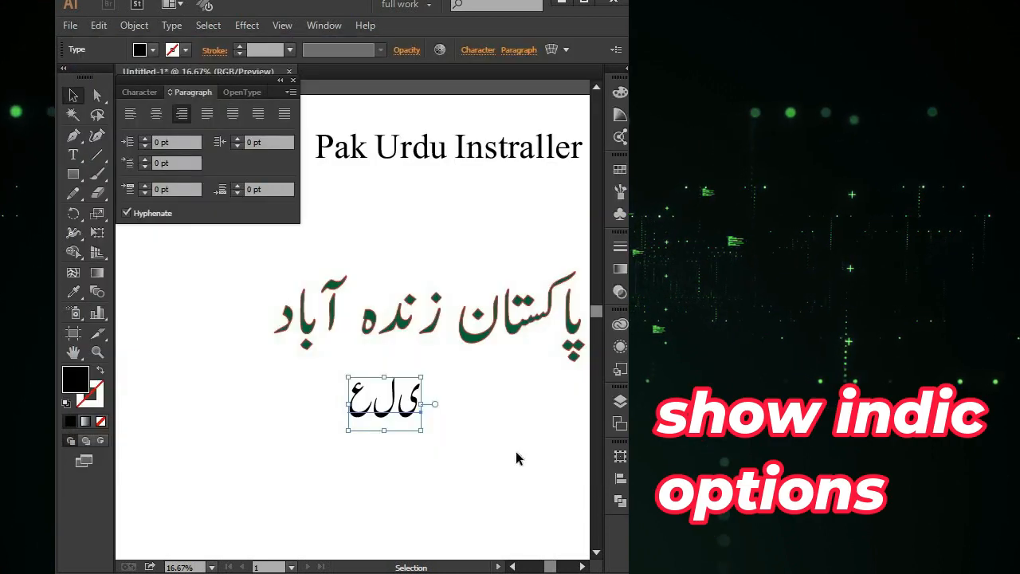
Add a second Urdu text, a name followed by "ایک", below and to the left of the first name
click(72, 157)
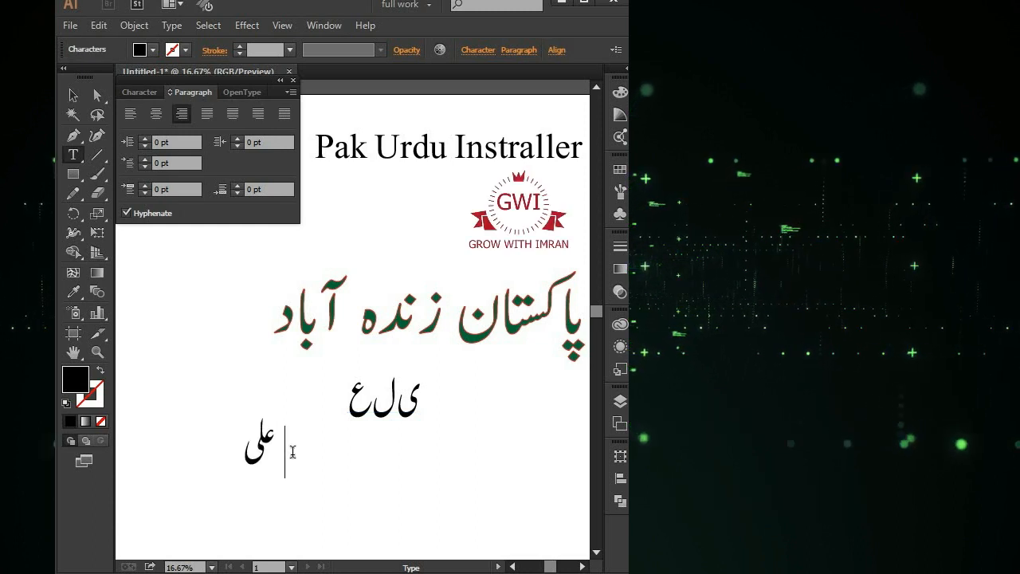
text(ایک)
key(Escape)
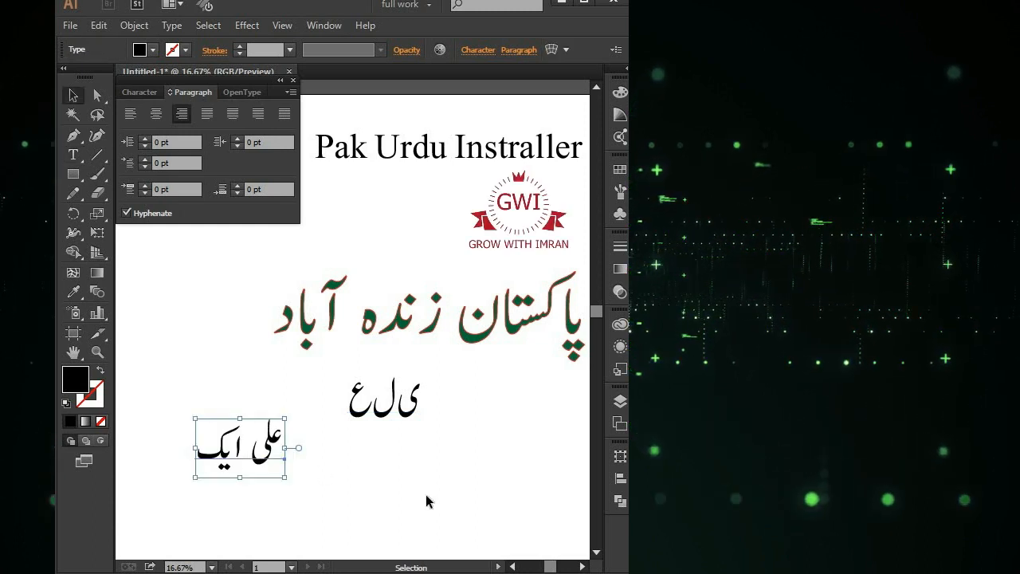
click(427, 500)
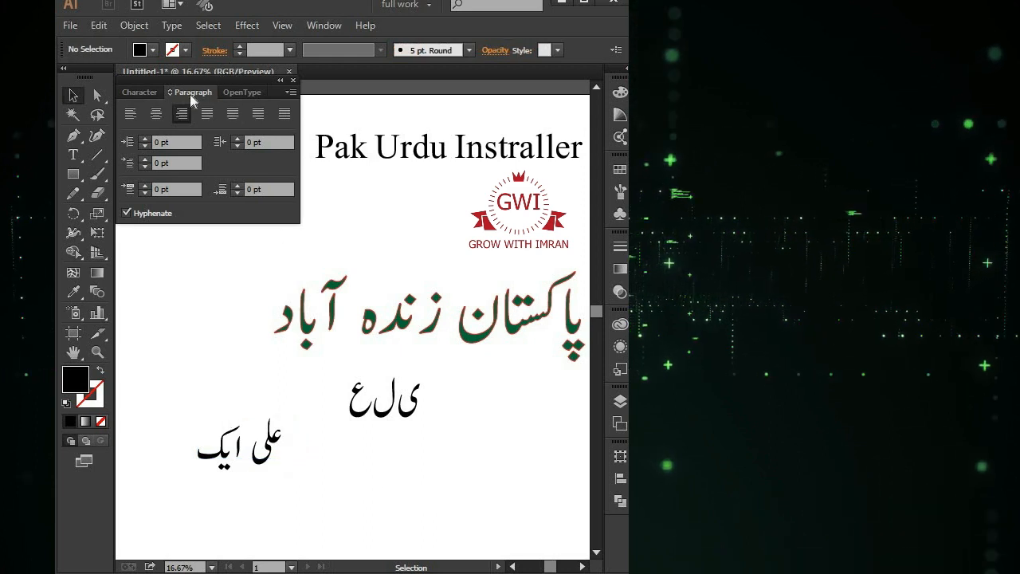
Set the paragraph composer to Middle Eastern & South Asian Single-line Composer and start a new Urdu text with "ع" below the disconnected word
click(290, 91)
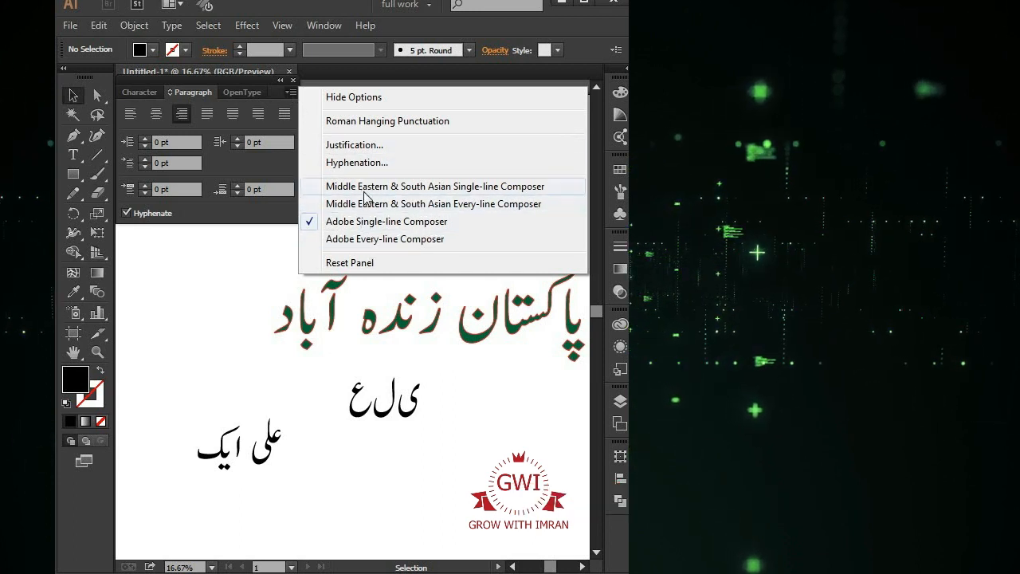
click(428, 192)
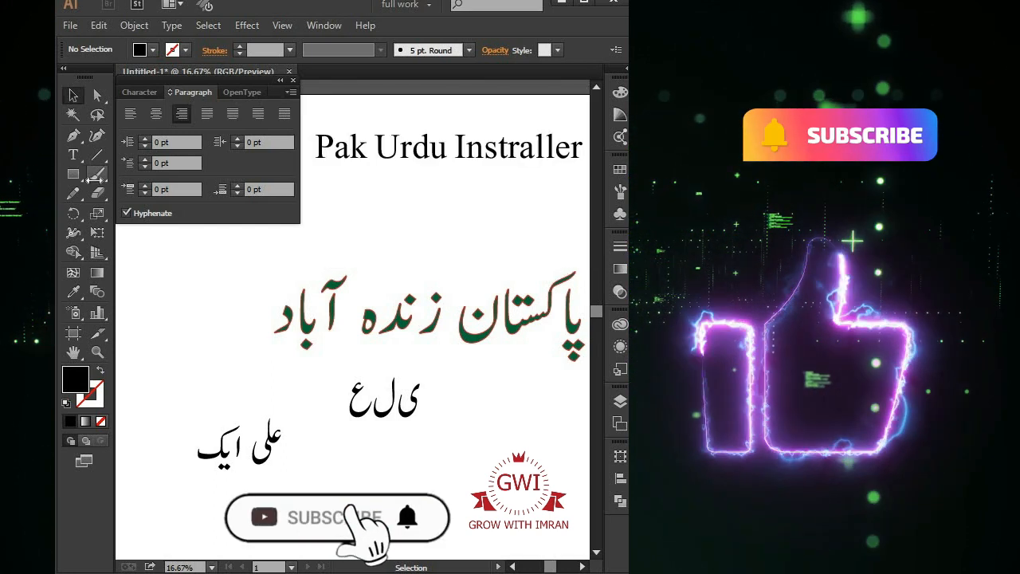
key(t)
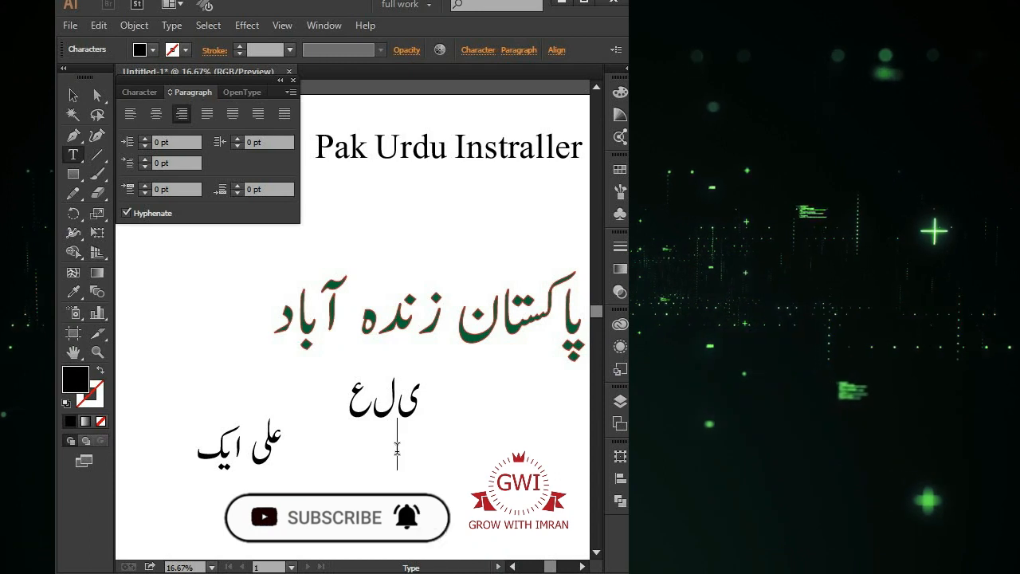
click(397, 449)
text(ع)
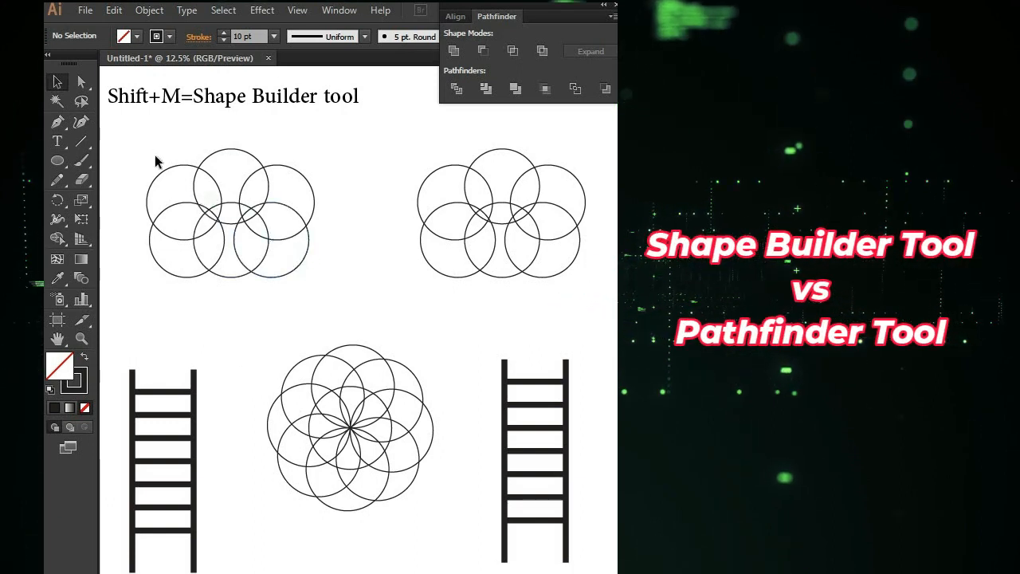
Unite the left cluster of six overlapping circles into one cloud outline with Pathfinder
drag(164, 167, 255, 224)
click(453, 50)
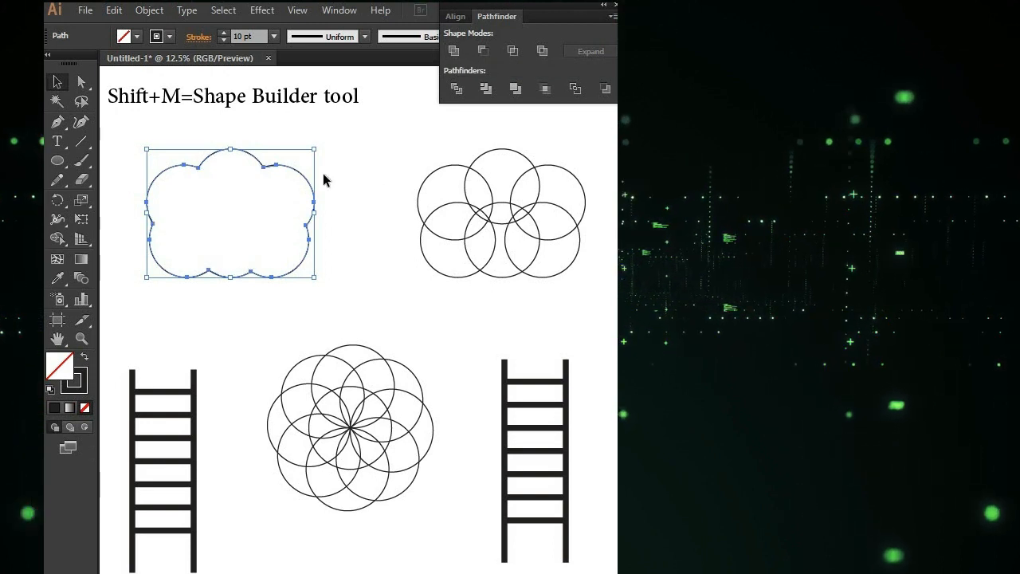
Merge the right cluster of overlapping circles into a cloud outline with the Shape Builder tool, and deselect it
drag(393, 154, 590, 303)
key(shift+m)
mouse_move(555, 246)
mouse_down()
mouse_move(560, 204)
mouse_move(504, 193)
mouse_move(472, 209)
mouse_move(467, 256)
mouse_move(524, 251)
mouse_move(489, 228)
mouse_move(545, 249)
mouse_up()
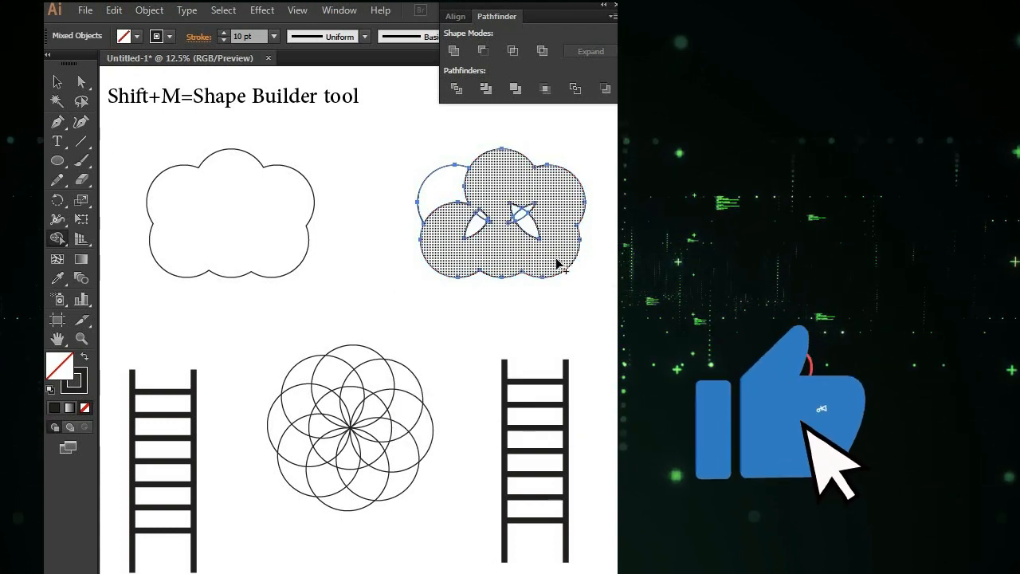
drag(445, 190, 572, 254)
click(58, 82)
click(229, 341)
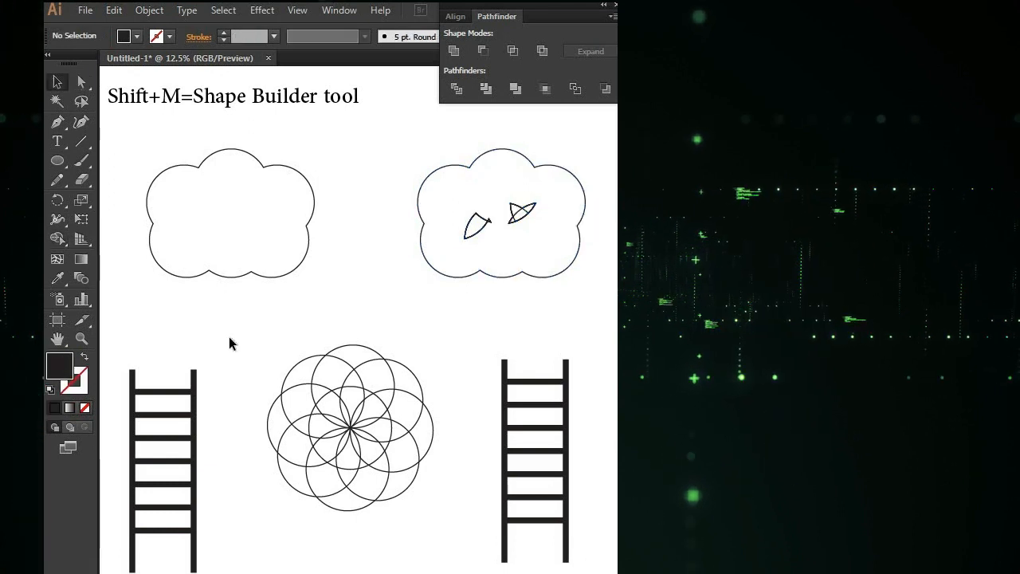
Unite the left ladder's rails and rungs with Pathfinder and move the ladder slightly up and to the left
click(195, 375)
click(134, 377)
click(170, 391)
click(162, 415)
click(167, 437)
drag(209, 351, 108, 567)
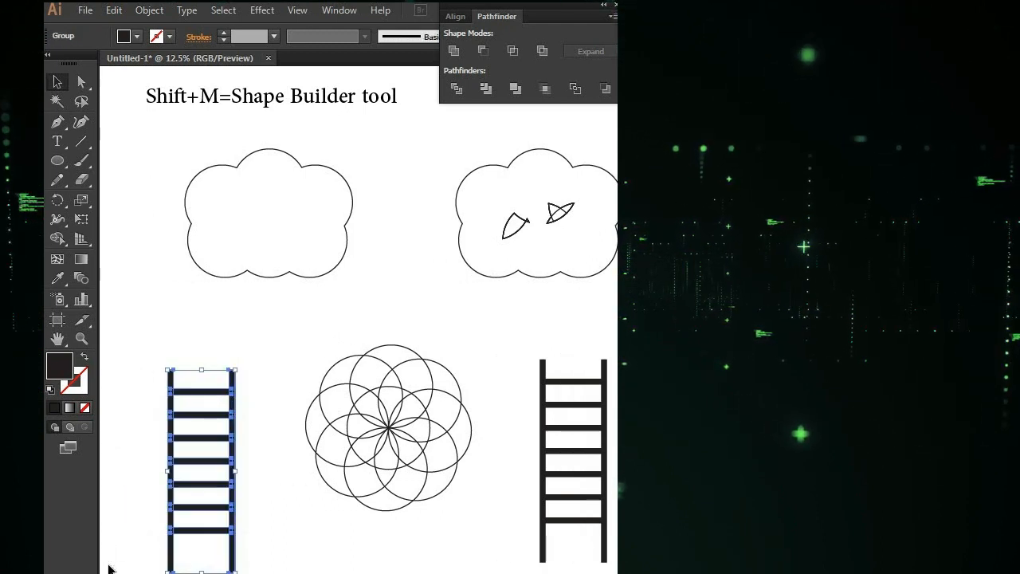
click(458, 50)
click(308, 202)
drag(229, 391, 300, 161)
drag(219, 263, 179, 349)
Merge the right ladder's rails and rungs using the Shape Builder tool
drag(489, 335, 590, 572)
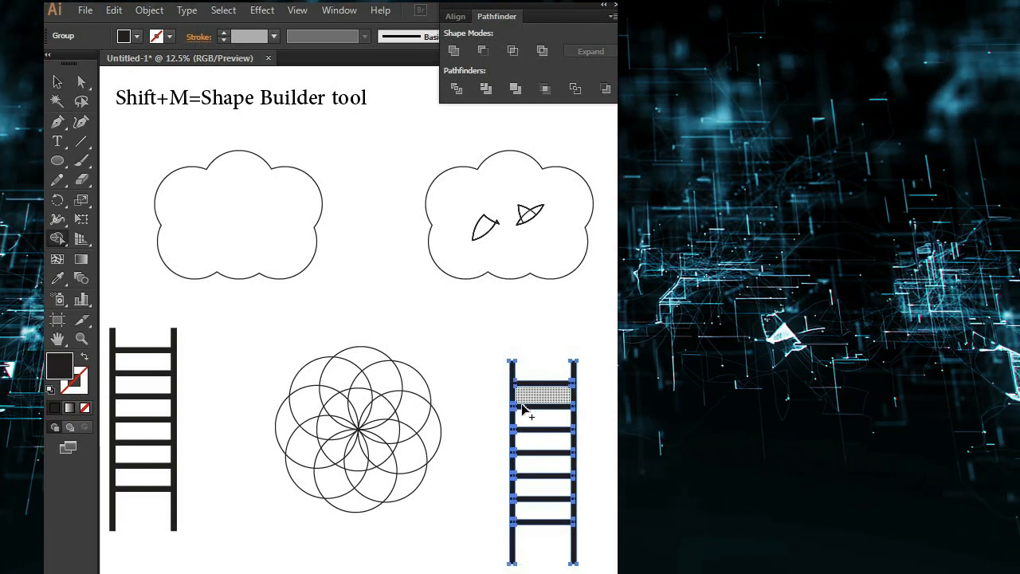
drag(518, 410, 514, 424)
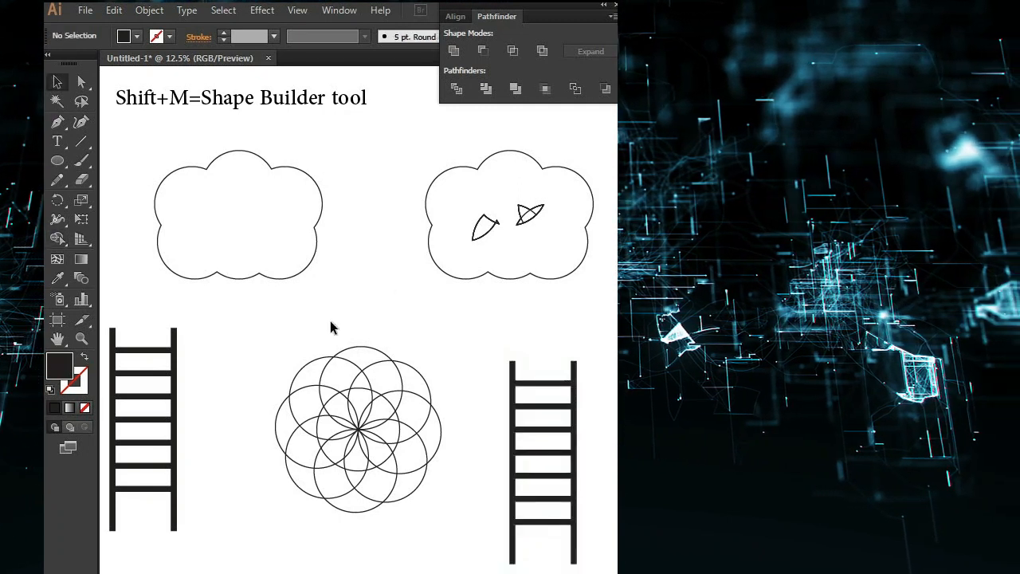
Select all circles of the flower pattern and merge its outer regions along the right side with the Shape Builder tool
drag(239, 344, 449, 517)
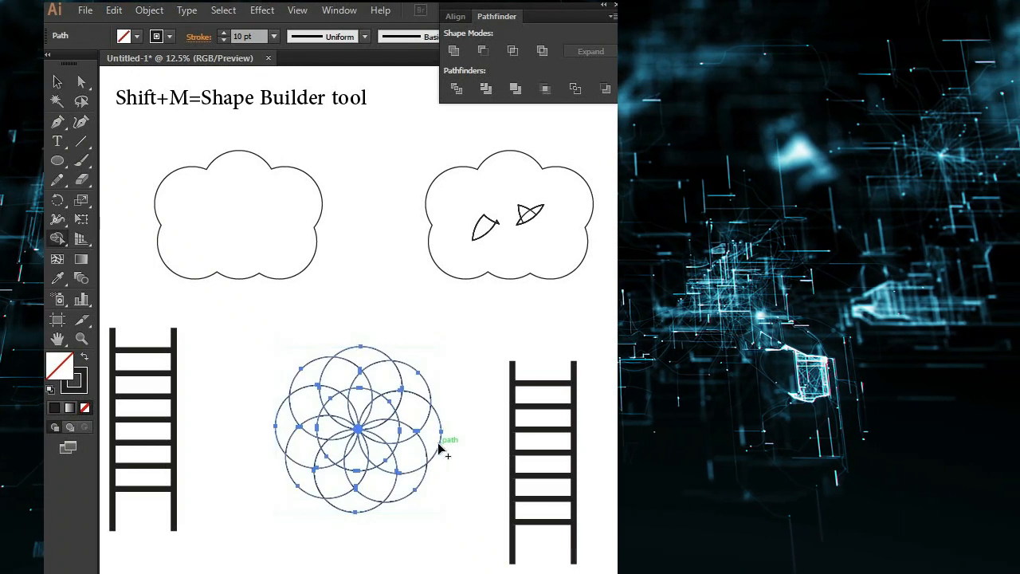
key(shift+m)
mouse_move(425, 347)
mouse_down()
mouse_move(438, 409)
mouse_move(420, 449)
mouse_up()
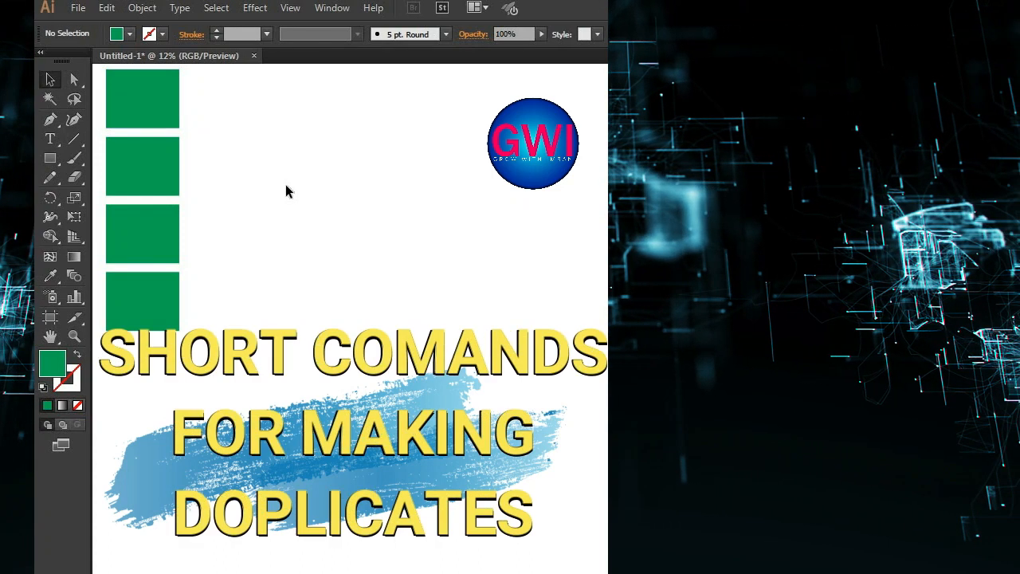
Duplicate the top green rectangle into a row of four and place one copy beside the second rectangle
click(150, 119)
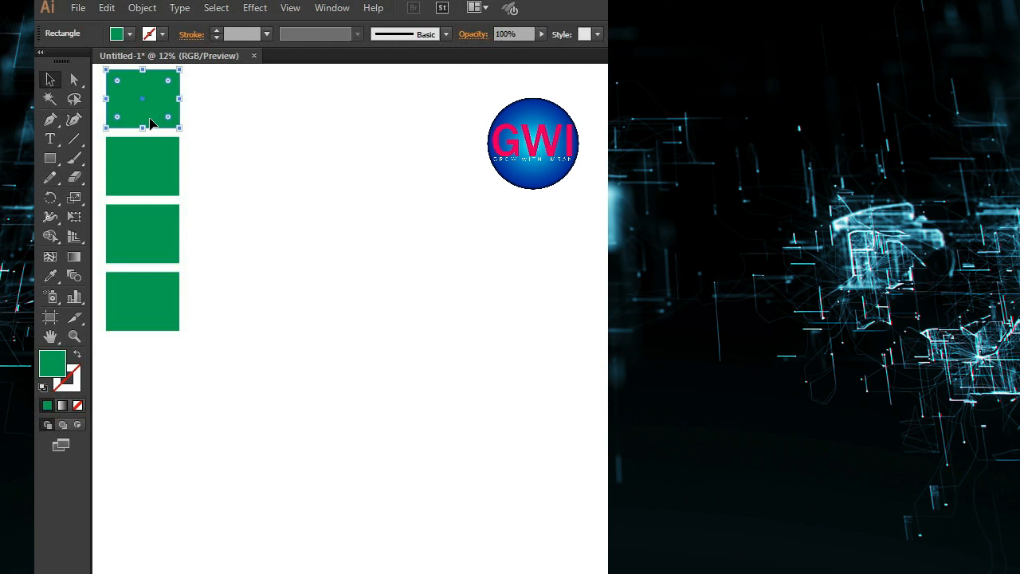
drag(154, 124, 323, 129)
drag(322, 129, 341, 129)
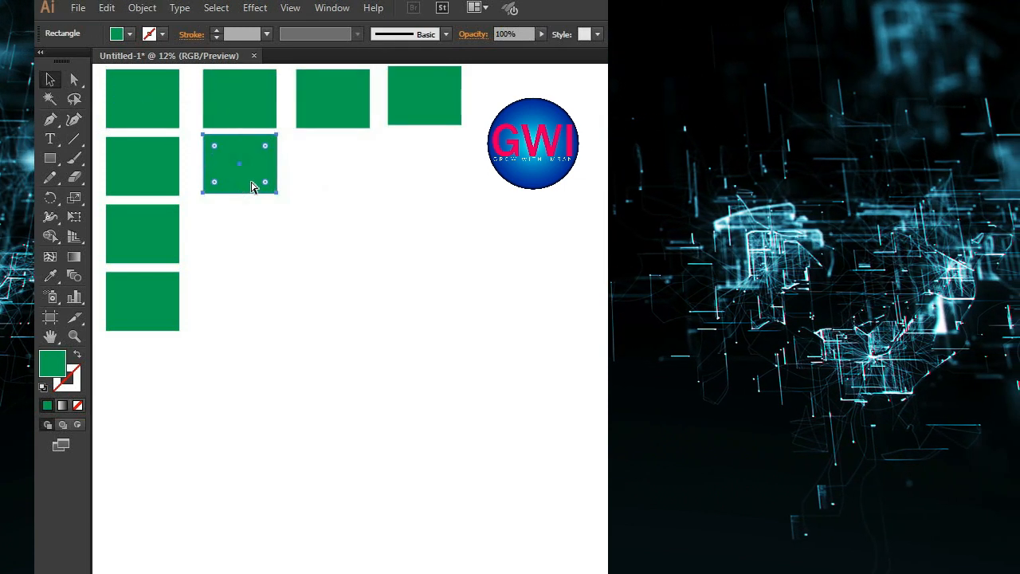
Repeat the last duplication to extend the second row to four rectangles, and undo the surplus copies beyond them
key(ctrl+d)
key(ctrl+d)
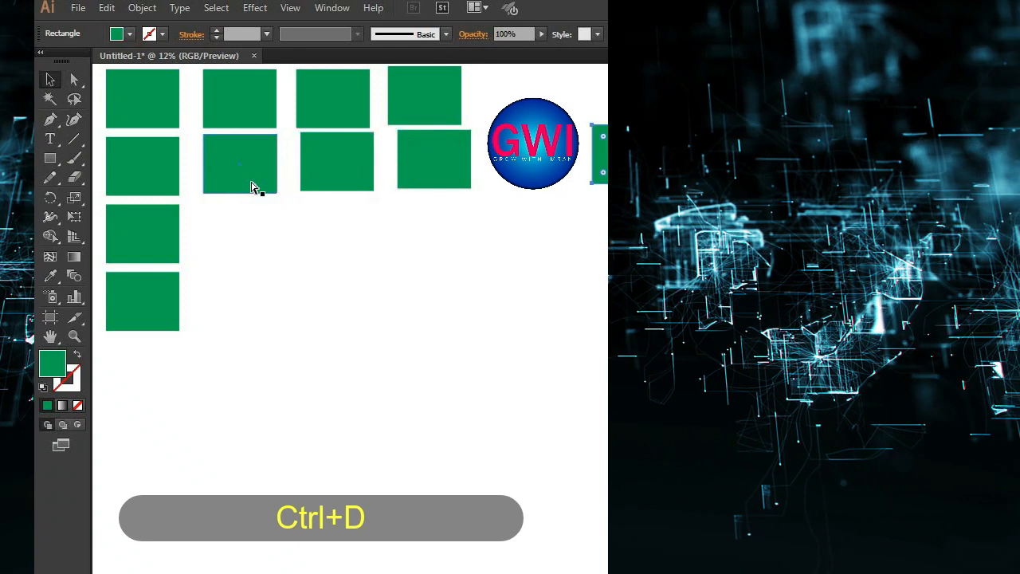
key(ctrl+z)
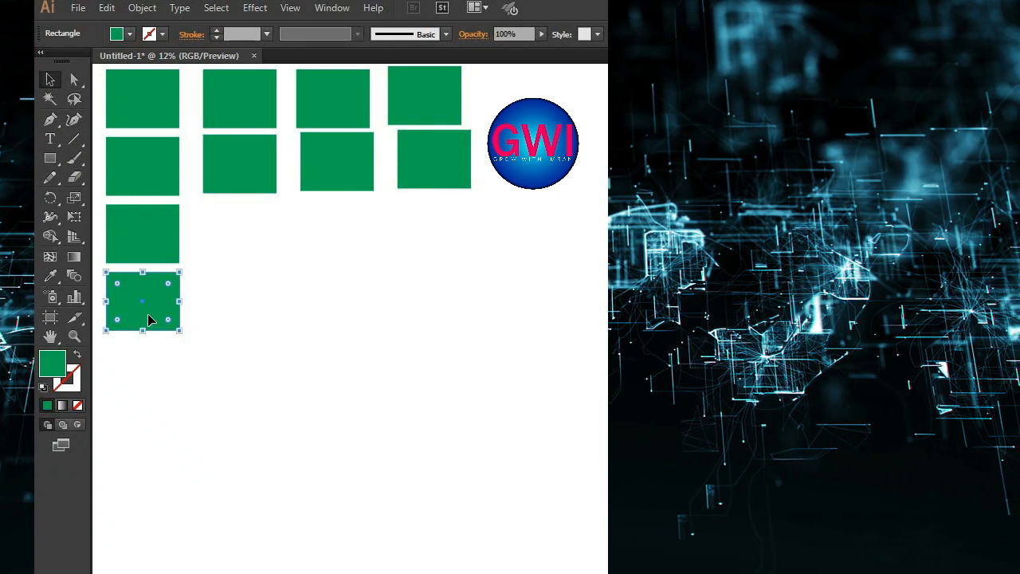
Place an enlarged copy of the lowest green rectangle in the empty area below the second row
drag(151, 319, 402, 415)
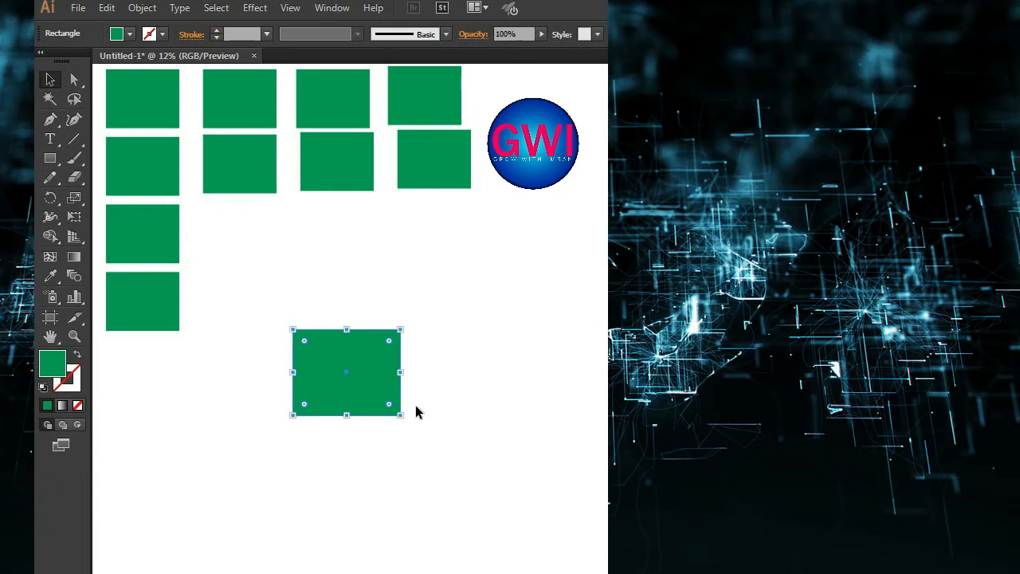
click(330, 379)
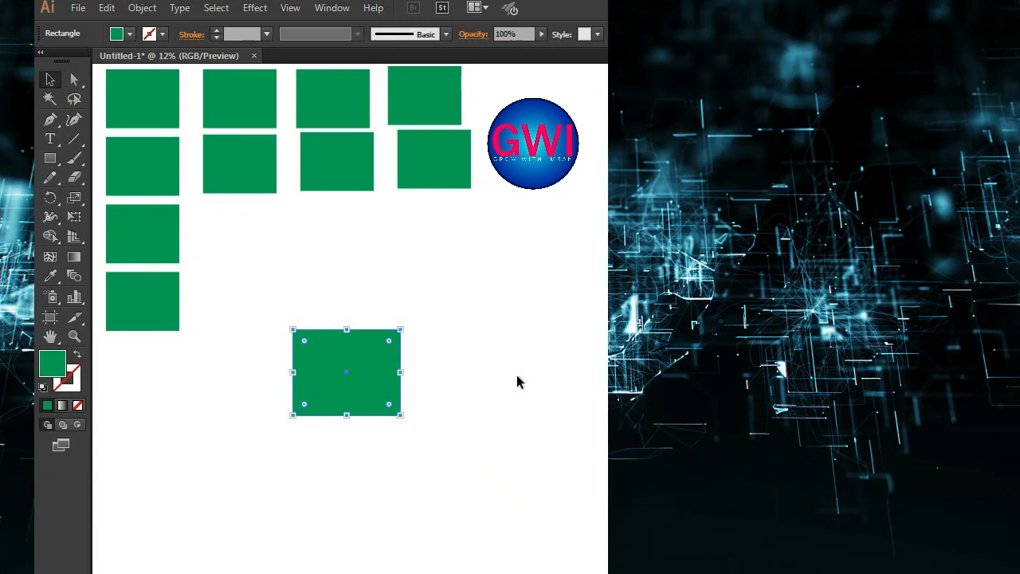
Paste a copy of the enlarged rectangle in front of it, give the copy a darker green fill, and delete it
key(ctrl+c)
key(ctrl+f)
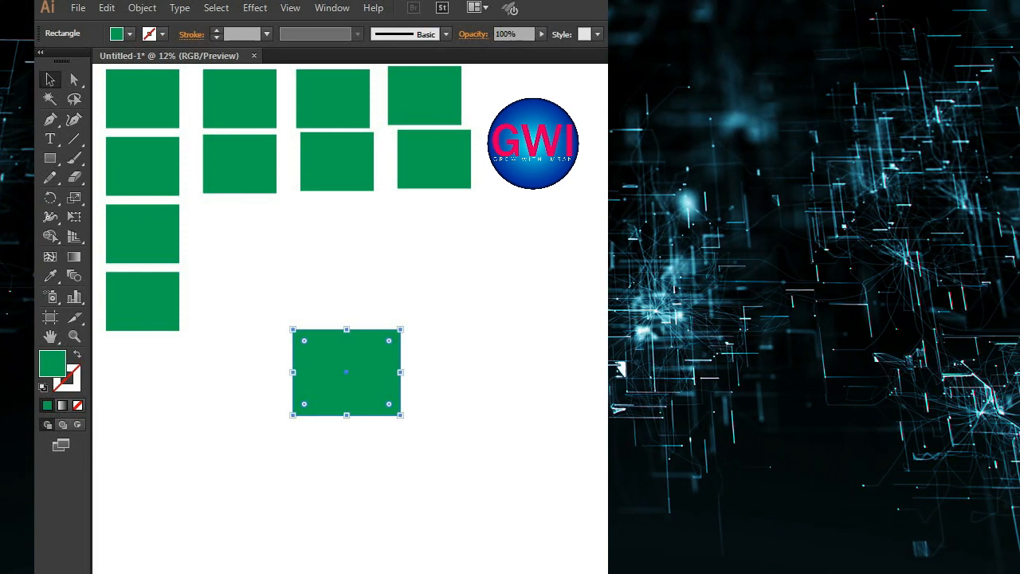
click(607, 350)
key(Delete)
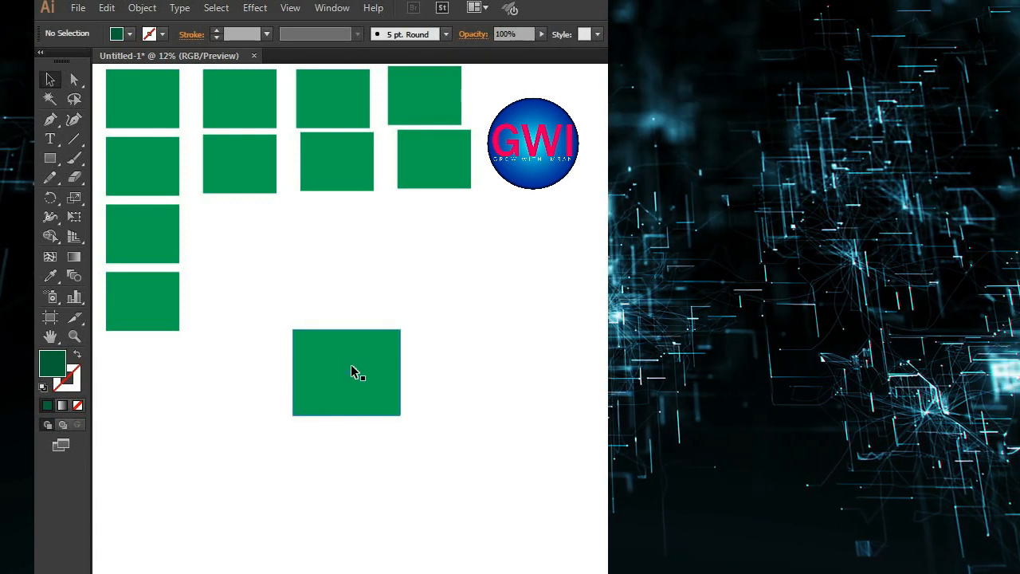
Paste a darker green copy behind the enlarged rectangle and offset it slightly to the right and down as a shadow
click(371, 367)
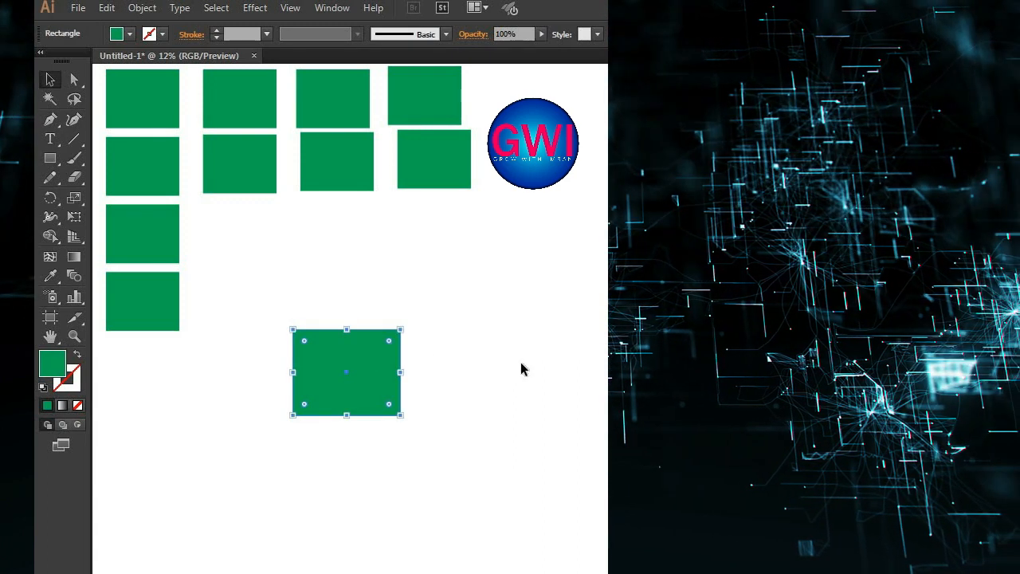
key(ctrl+c)
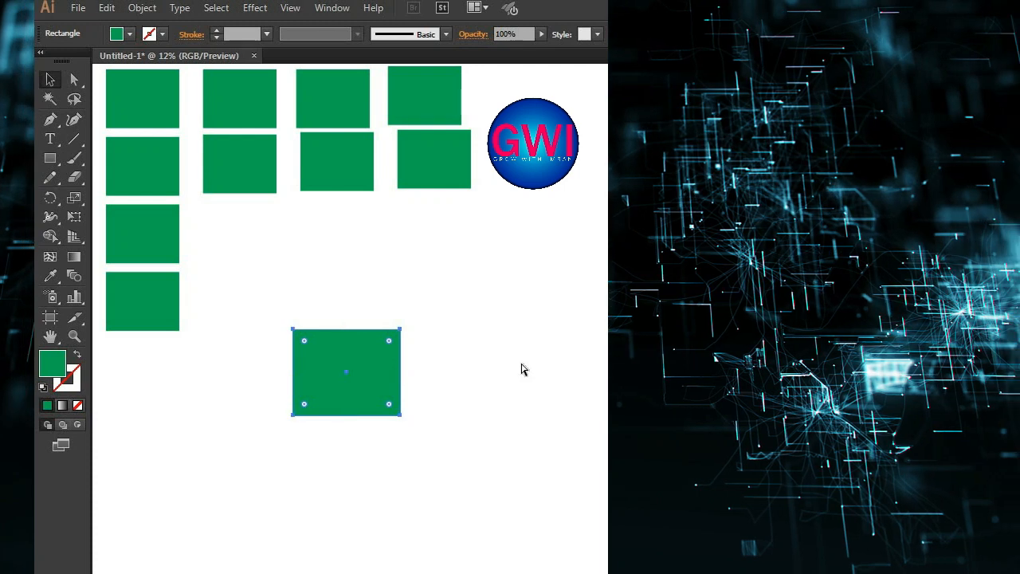
key(ctrl+b)
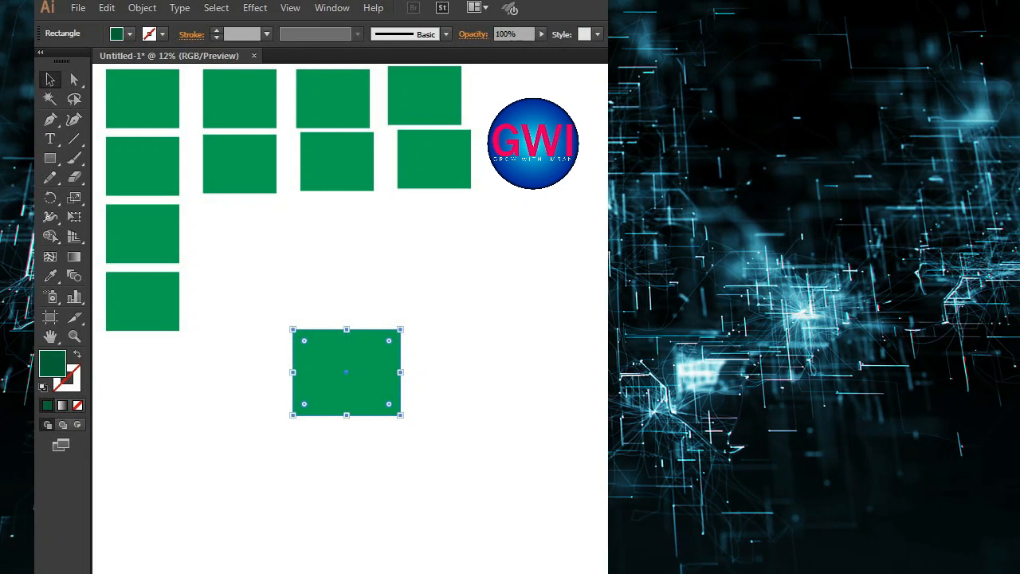
key(Right)
key(Down)
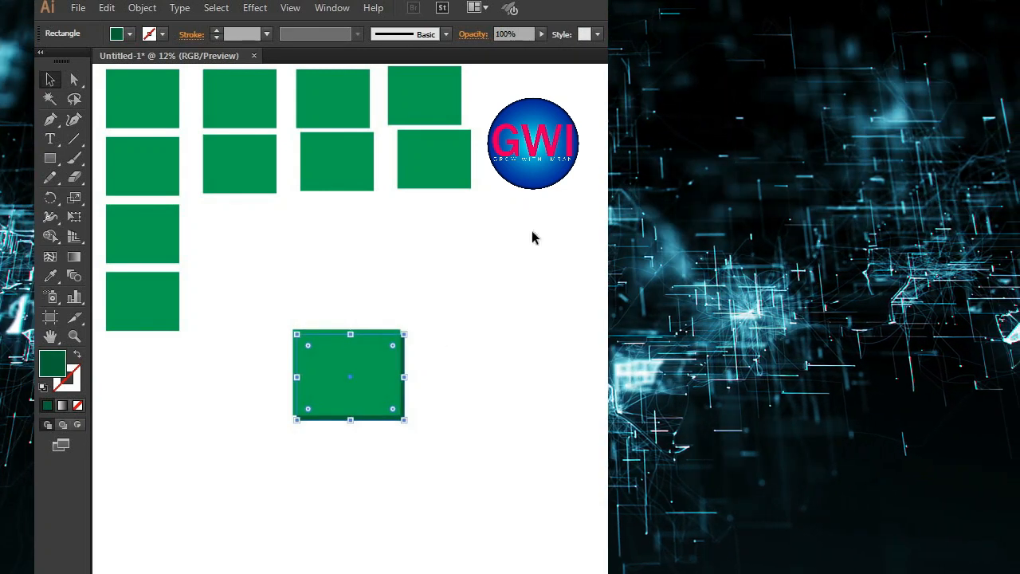
click(543, 351)
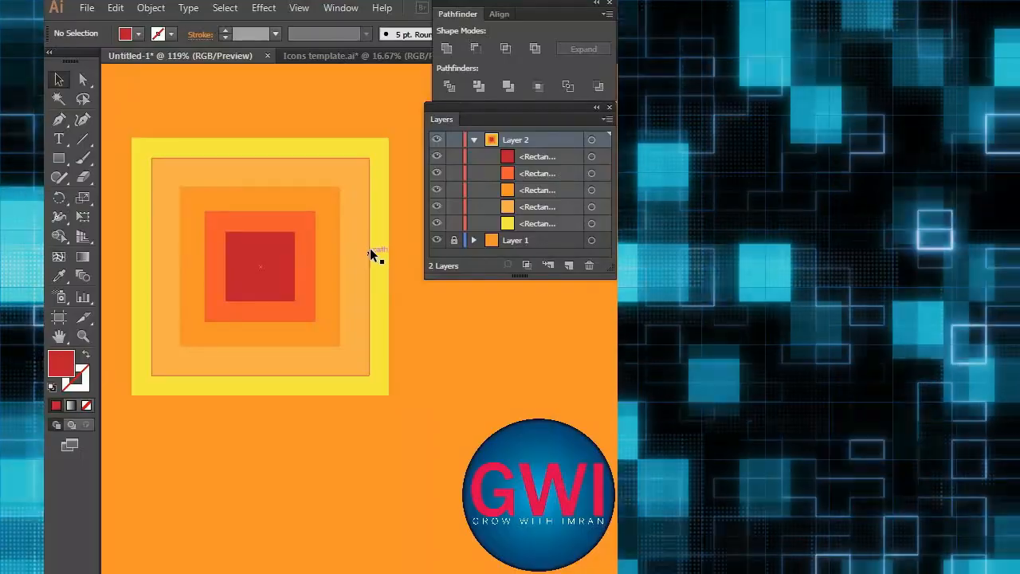
Step the selection from the light orange square up to the innermost red square and send it backward behind the two squares surrounding it
click(370, 248)
key(ctrl+alt+bracketright)
key(ctrl+alt+bracketright)
key(ctrl+alt+bracketright)
key(ctrl+alt+bracketright)
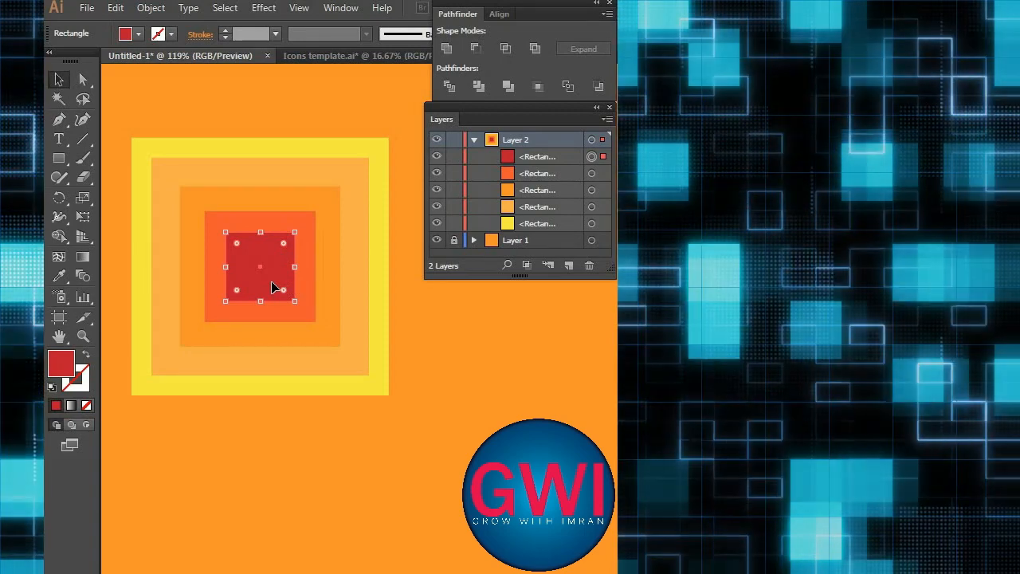
key(ctrl+bracketleft)
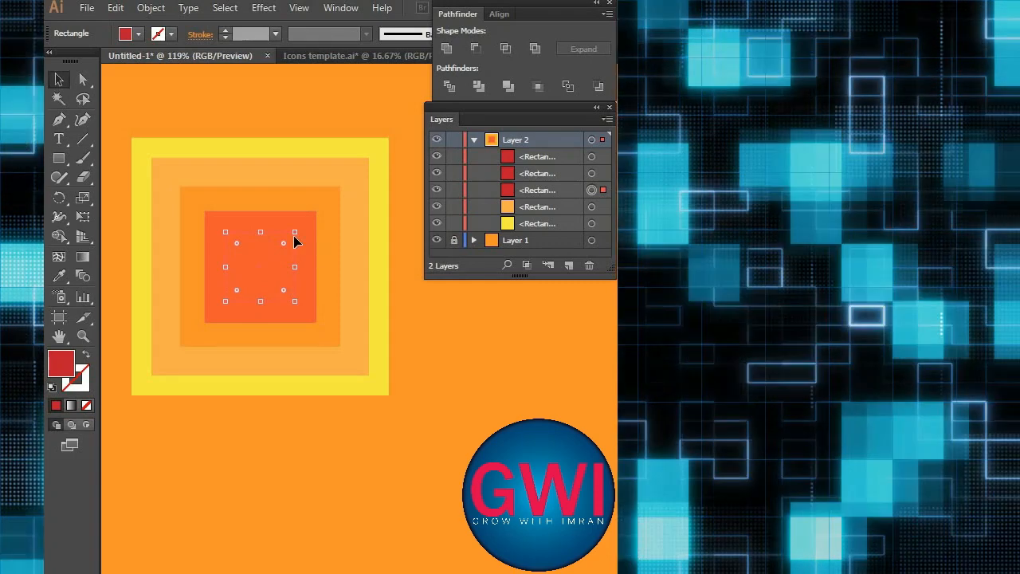
click(405, 312)
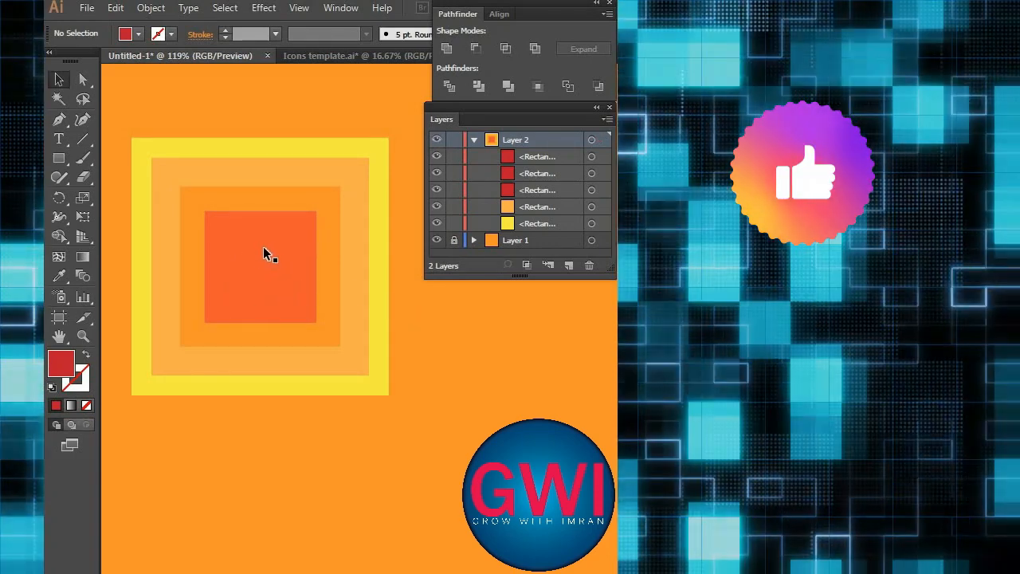
click(268, 253)
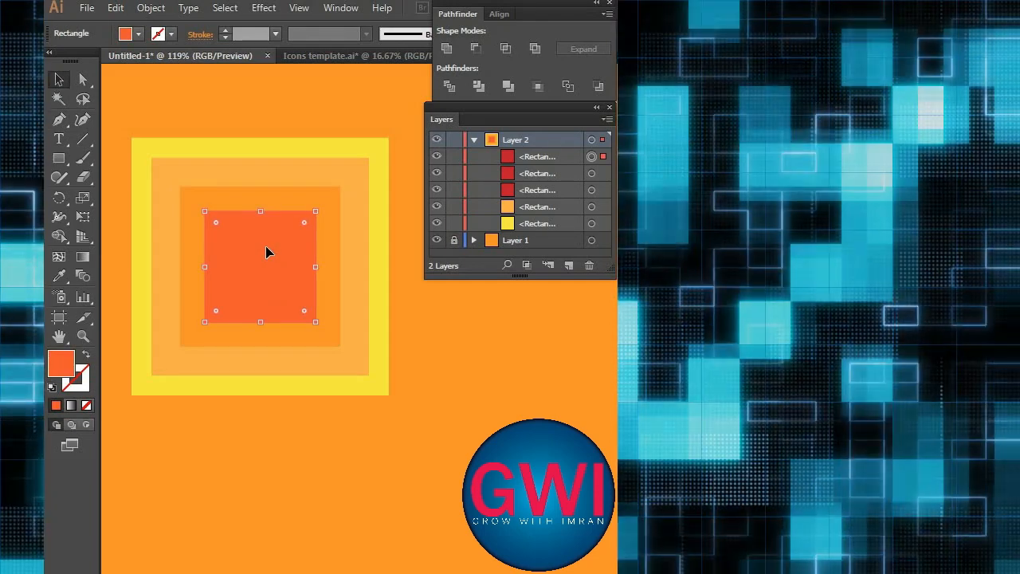
click(430, 335)
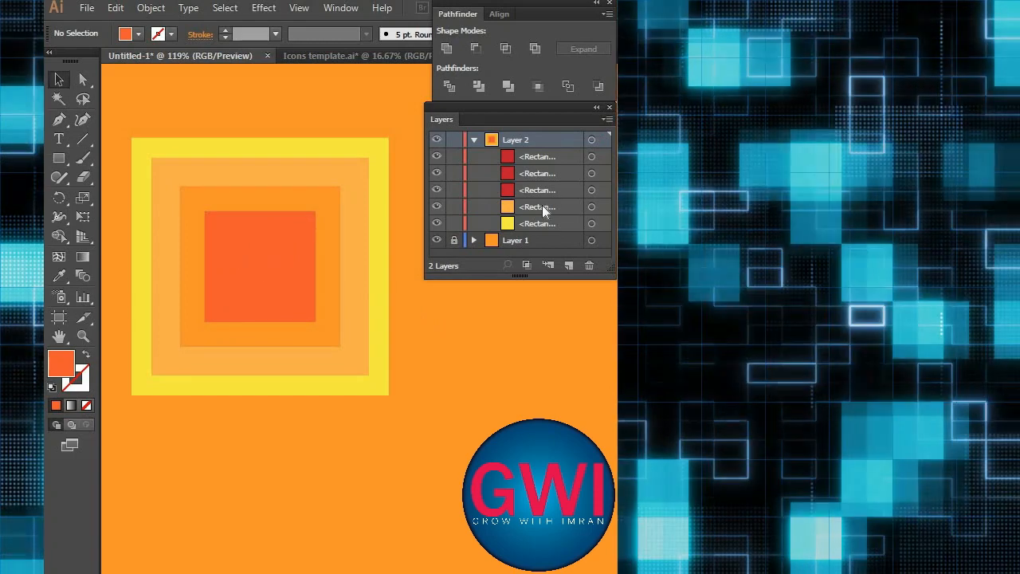
Target the hidden third rectangle of Layer 2 and change its fill to blue
click(592, 190)
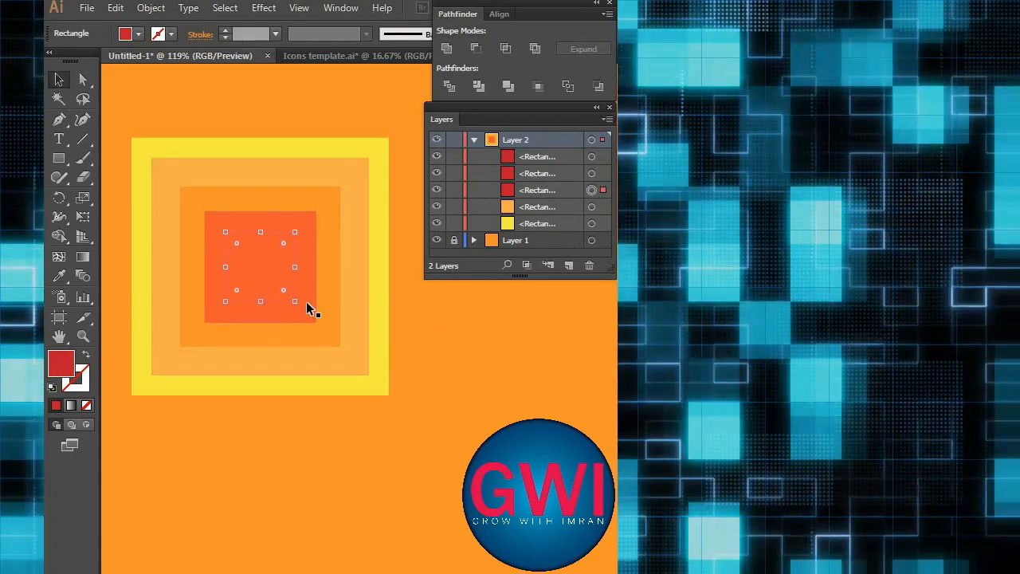
click(669, 231)
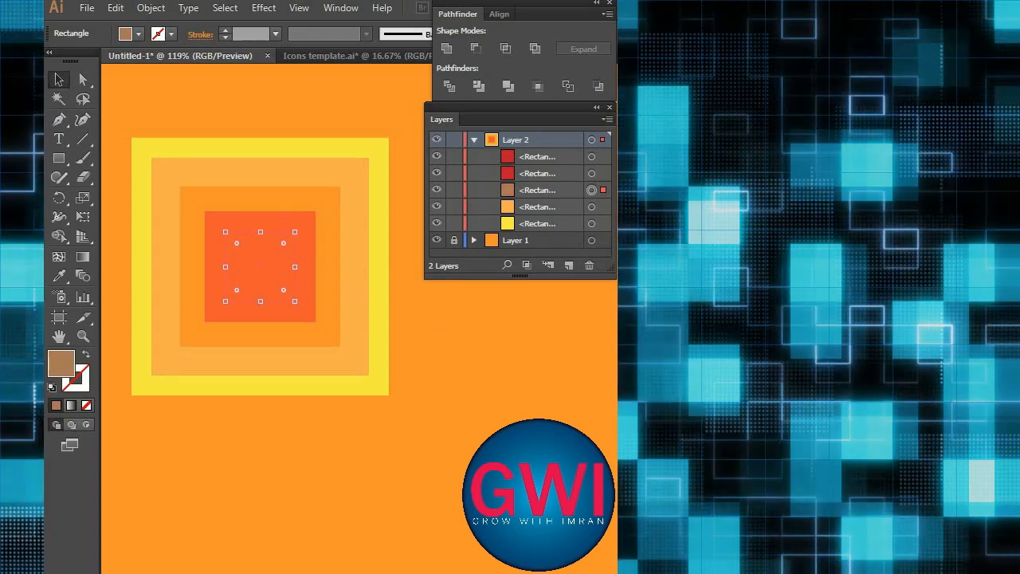
click(654, 227)
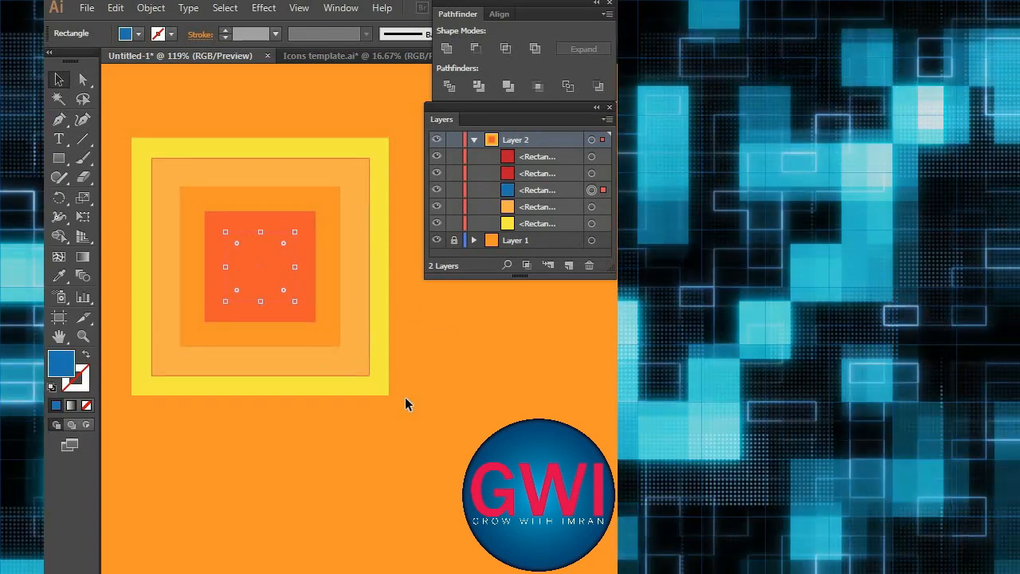
Select through the central orange-red square to reach the squares stacked beneath it
click(406, 403)
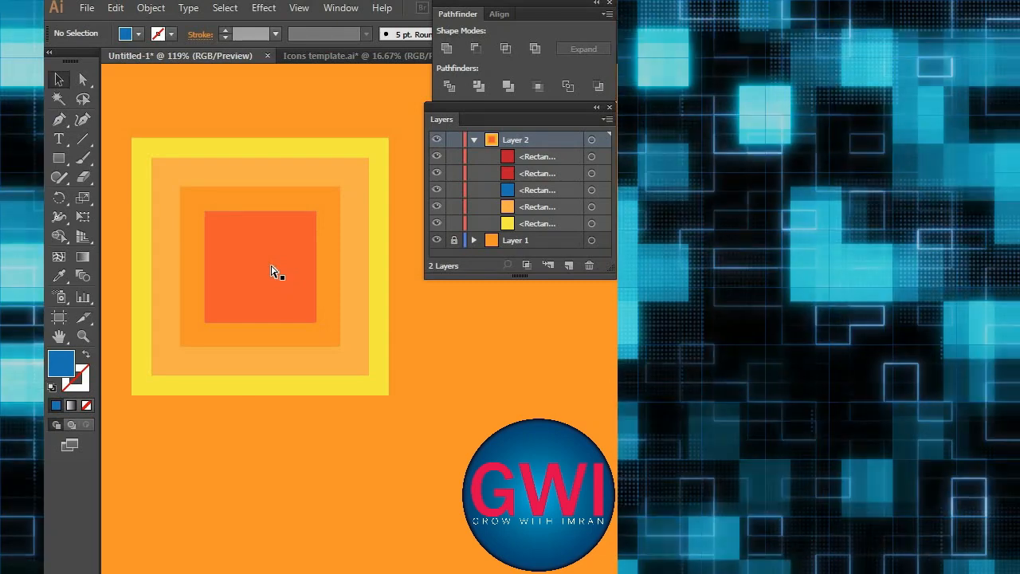
click(272, 271)
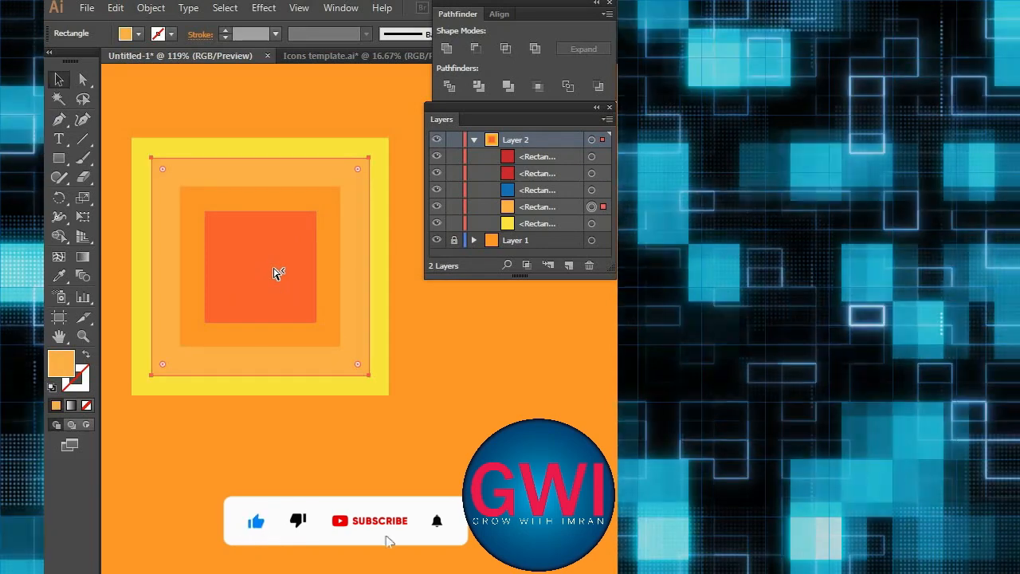
ctrl+click(275, 274)
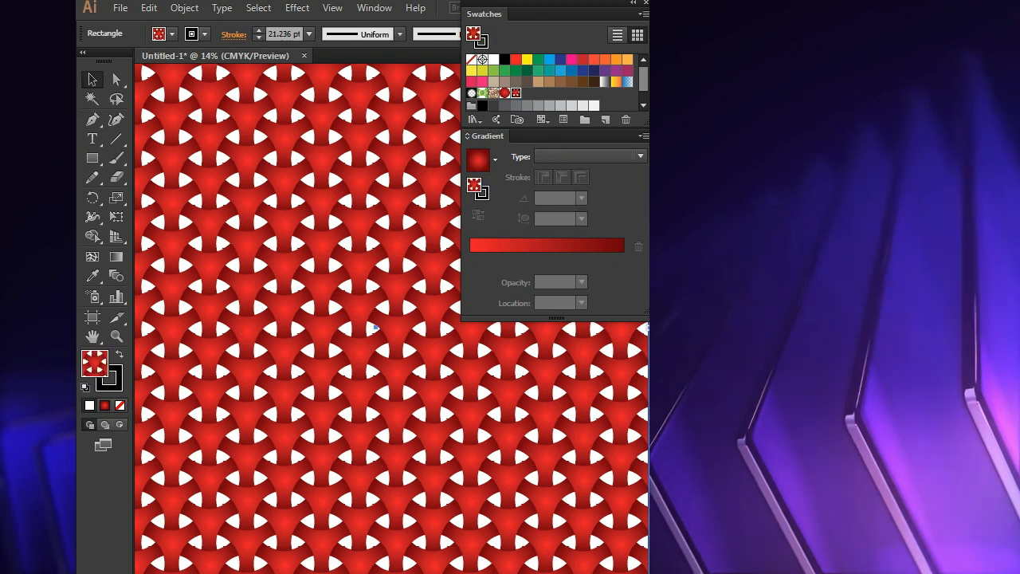
Delete the patterned rectangle and draw a circle with no fill and a black stroke
key(Delete)
key(l)
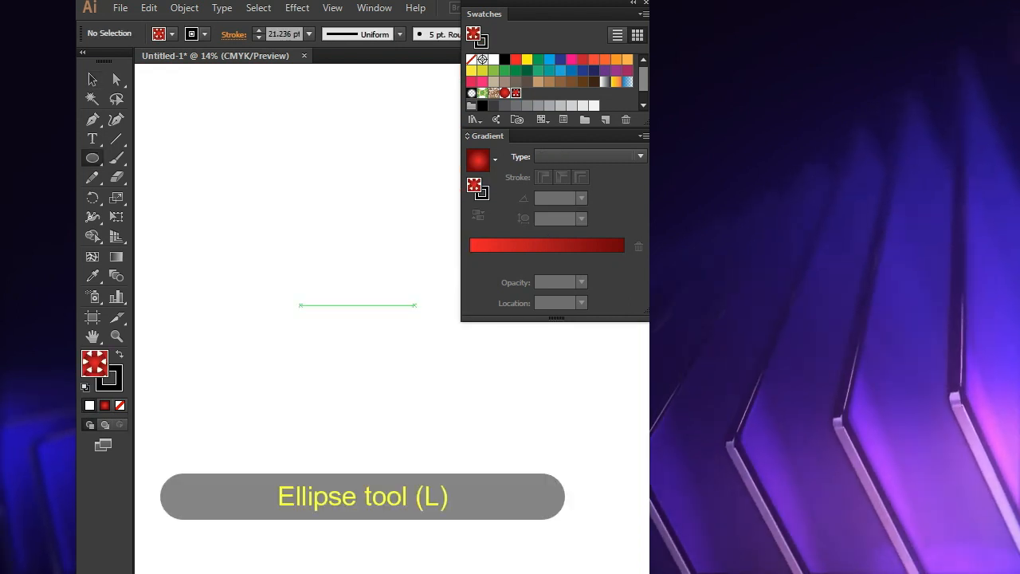
drag(266, 232, 335, 301)
key(slash)
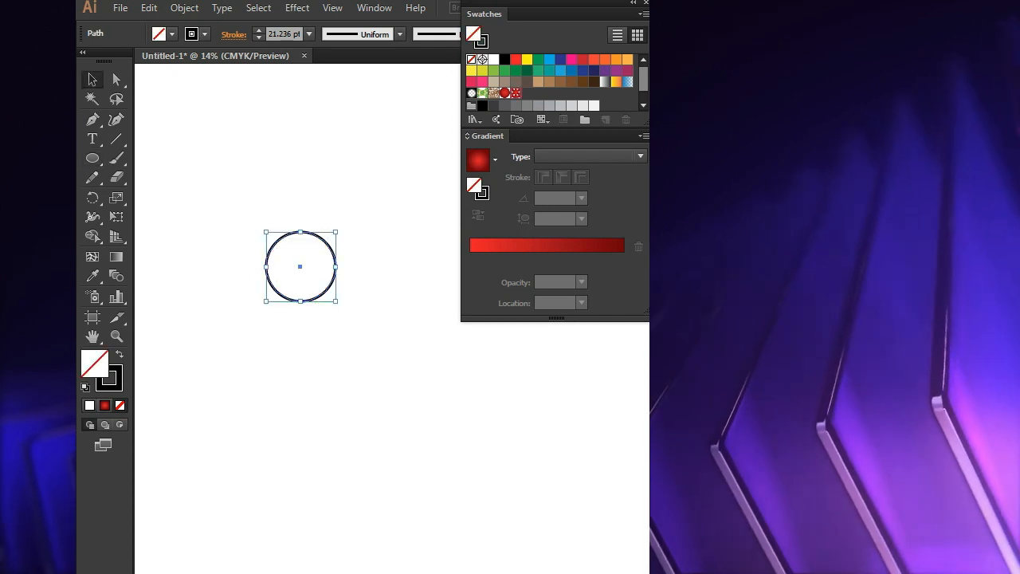
Duplicate the circle upward and rotate copies around the original's centre to form three evenly spaced outer circles
drag(300, 266, 300, 216)
key(r)
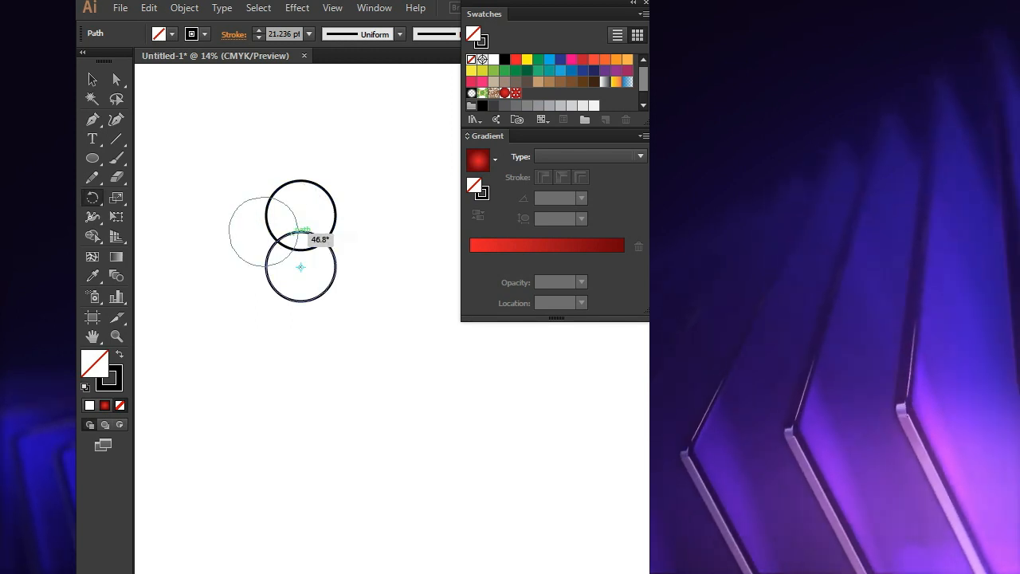
drag(279, 249, 274, 259)
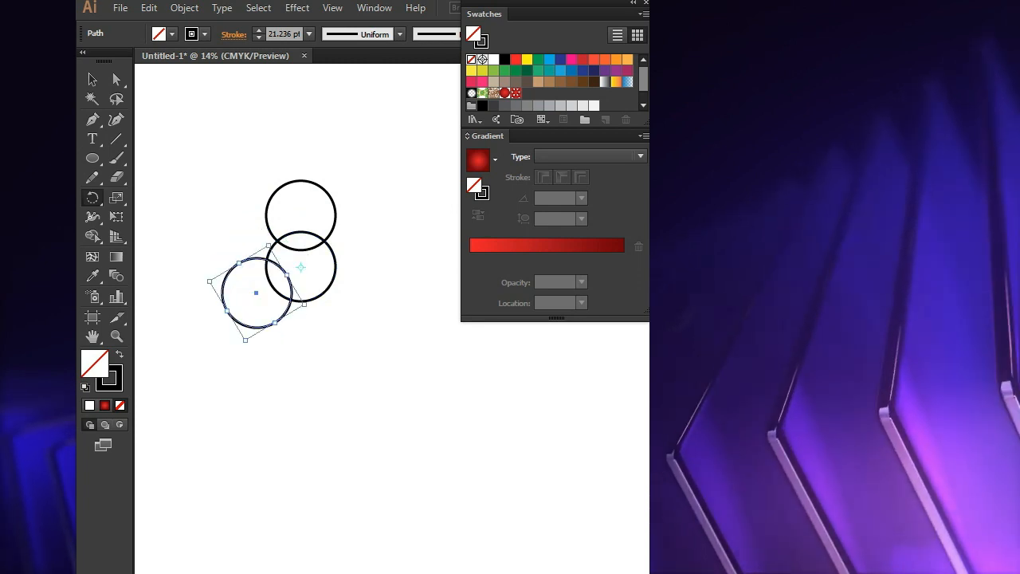
key(ctrl+d)
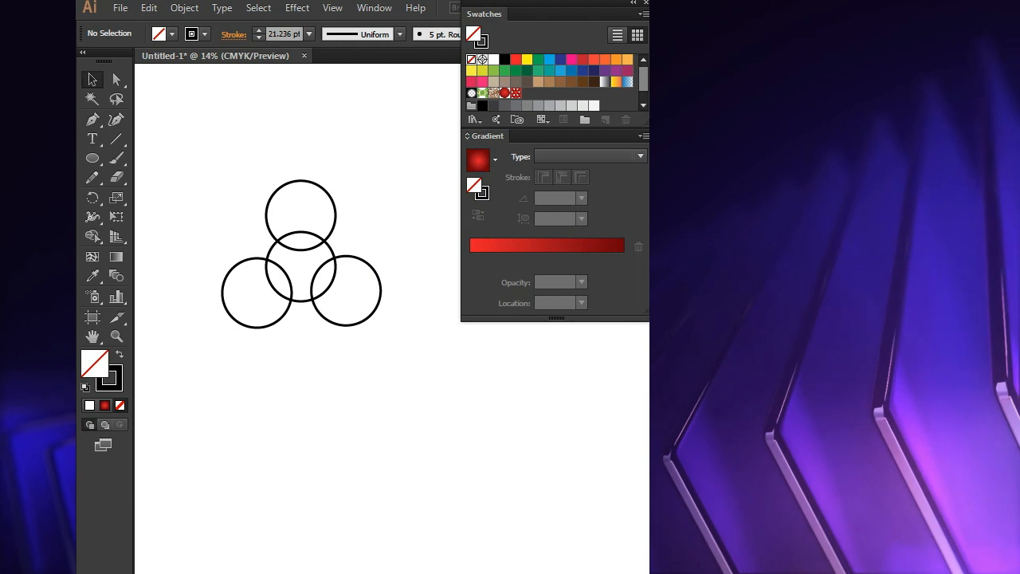
Remove the three outer circles and their overlaps with the Shape Builder tool, leaving the three-armed centre shape
key(ctrl+a)
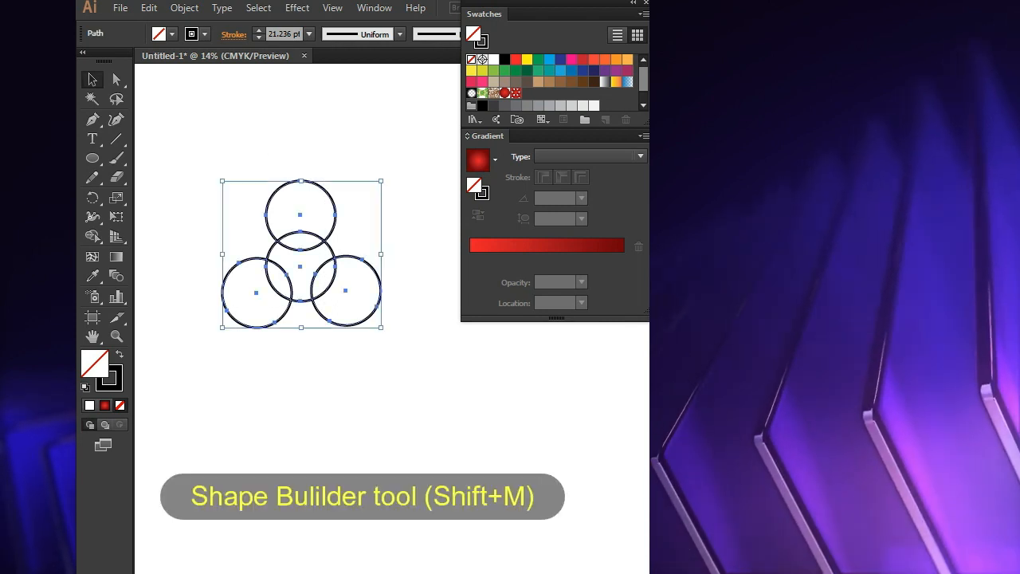
mouse_move(324, 272)
mouse_down()
mouse_move(329, 326)
mouse_move(289, 307)
mouse_up()
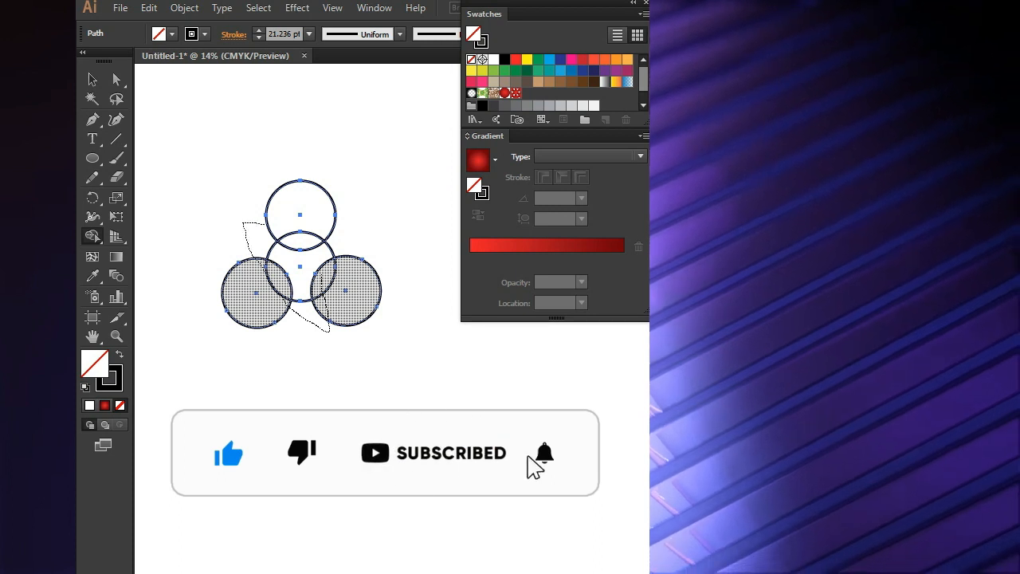
drag(243, 223, 294, 199)
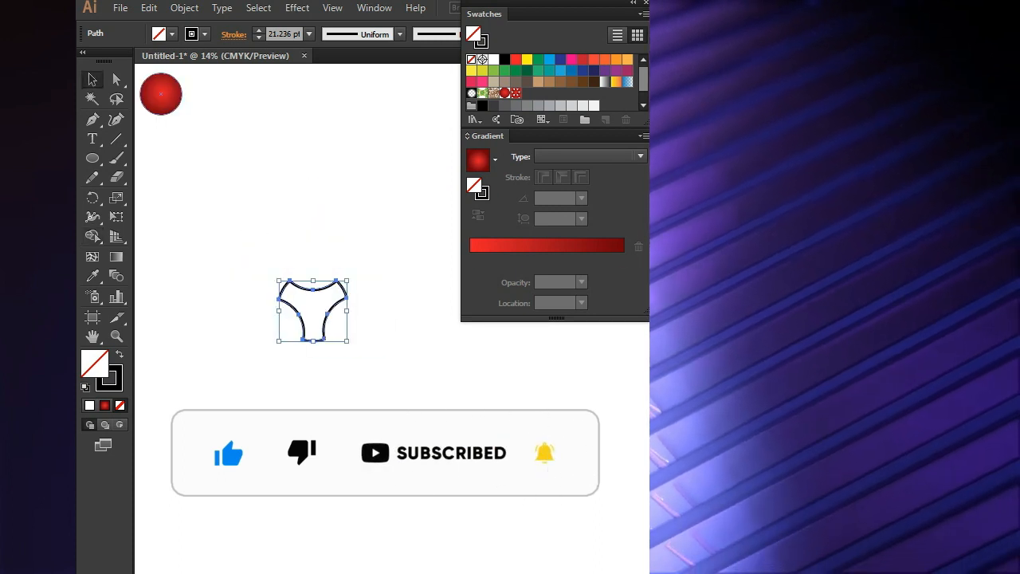
Apply the red radial gradient of the sample circle to the three-armed shape
key(i)
click(161, 94)
key(v)
Make a pattern from the three-armed shape with the tile type Hex by Column
click(184, 8)
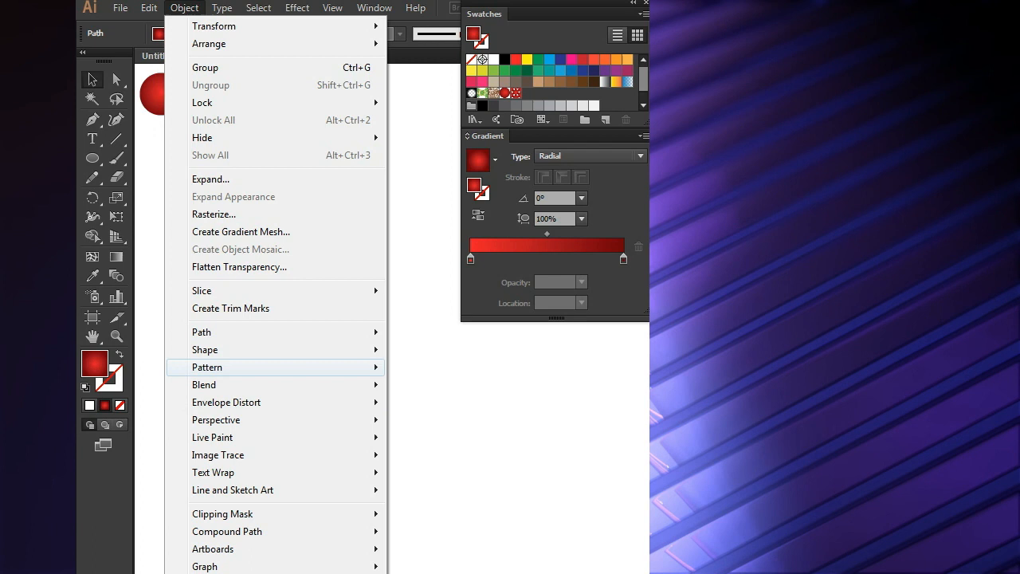
mouse_move(239, 367)
click(422, 367)
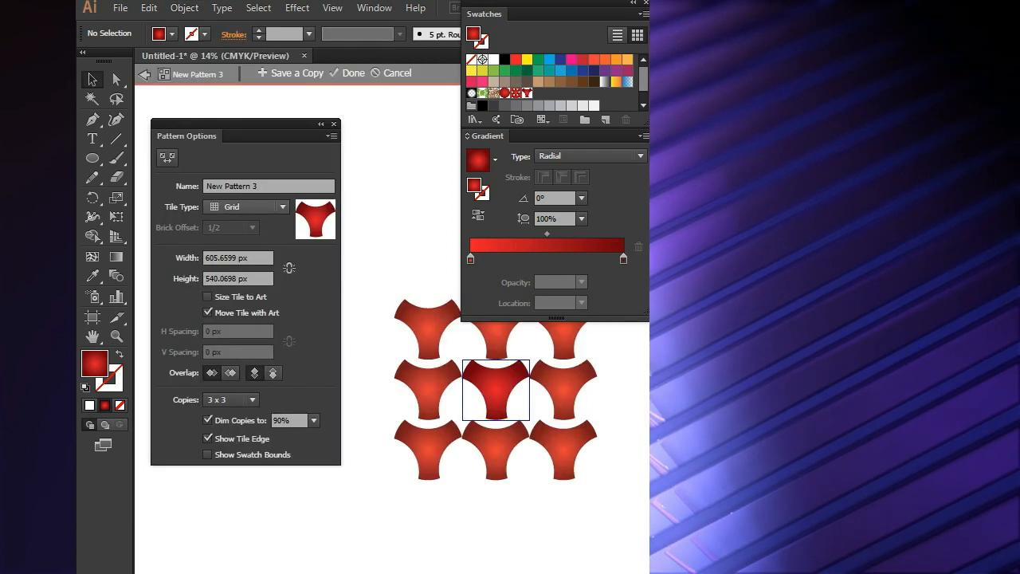
click(247, 207)
click(239, 276)
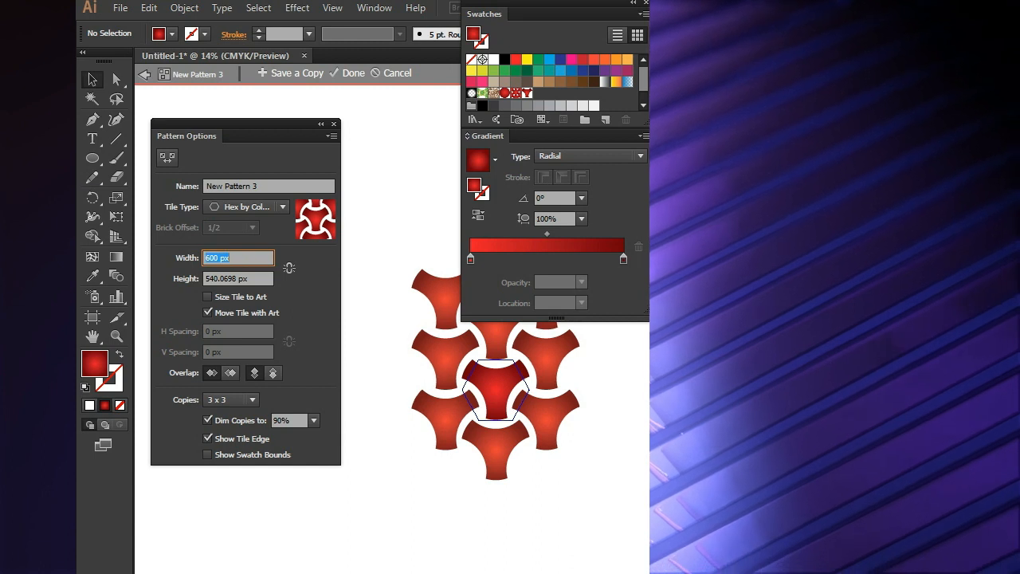
Set the pattern tile to 540 px wide and 460 px high, change the vertical overlap to bottom in front, and finish the pattern
text(540)
key(Tab)
text(470)
key(Return)
key(shift+Tab)
text(534)
key(Tab)
text(440)
key(Return)
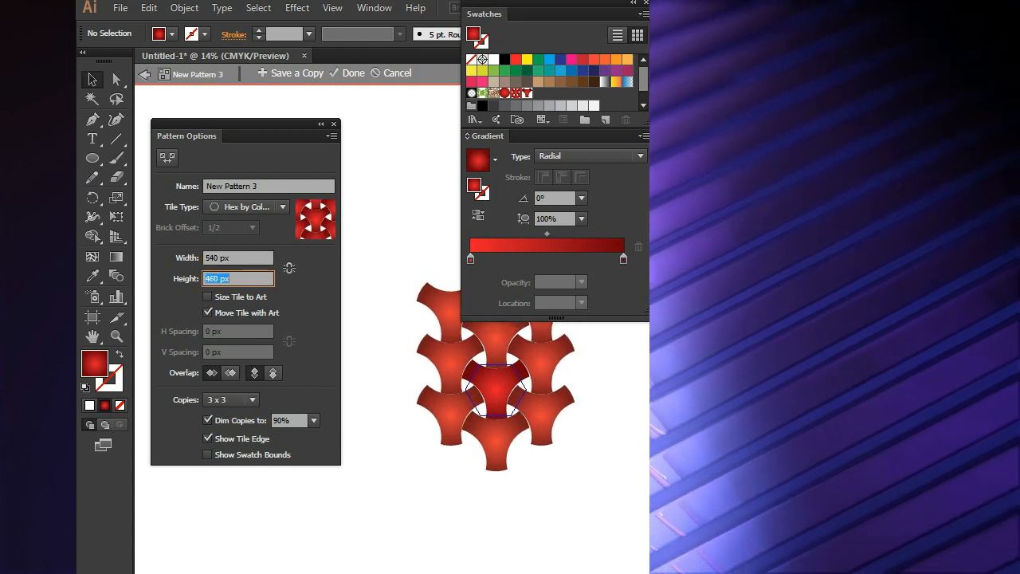
click(273, 373)
click(348, 72)
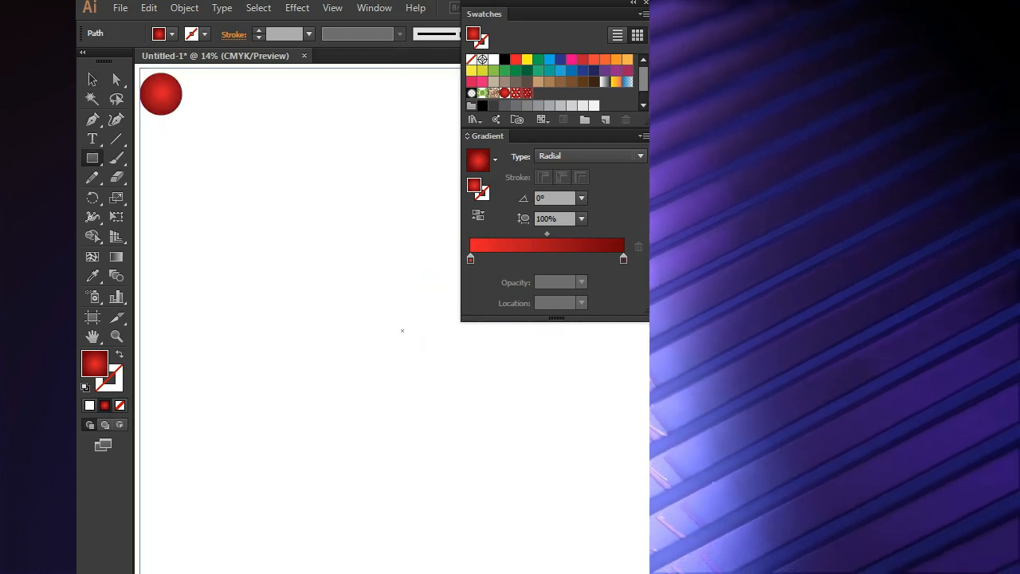
Draw a square covering the artboard from its centre and fill it with the new red pattern swatch
drag(402, 330, 139, 67)
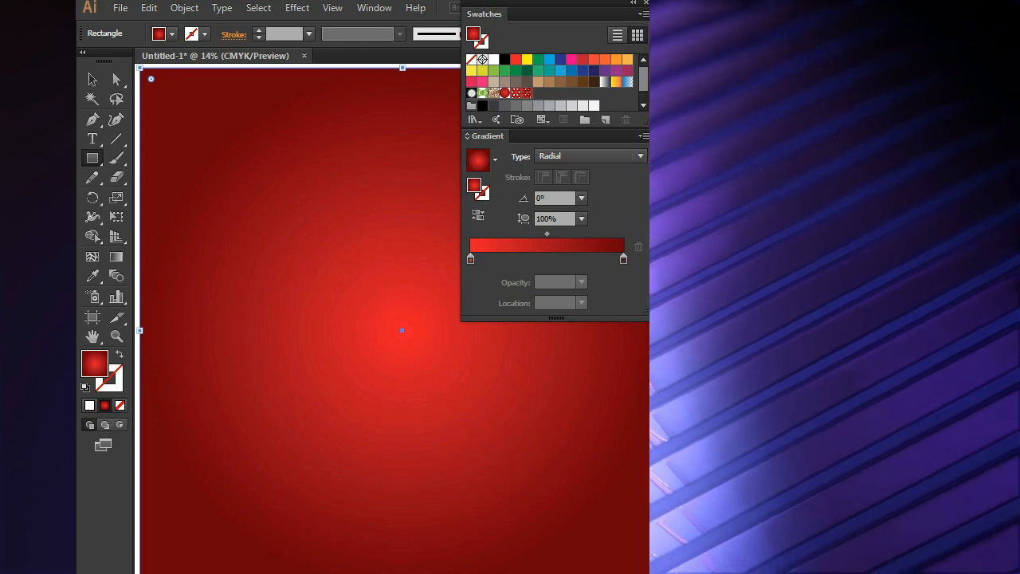
click(526, 93)
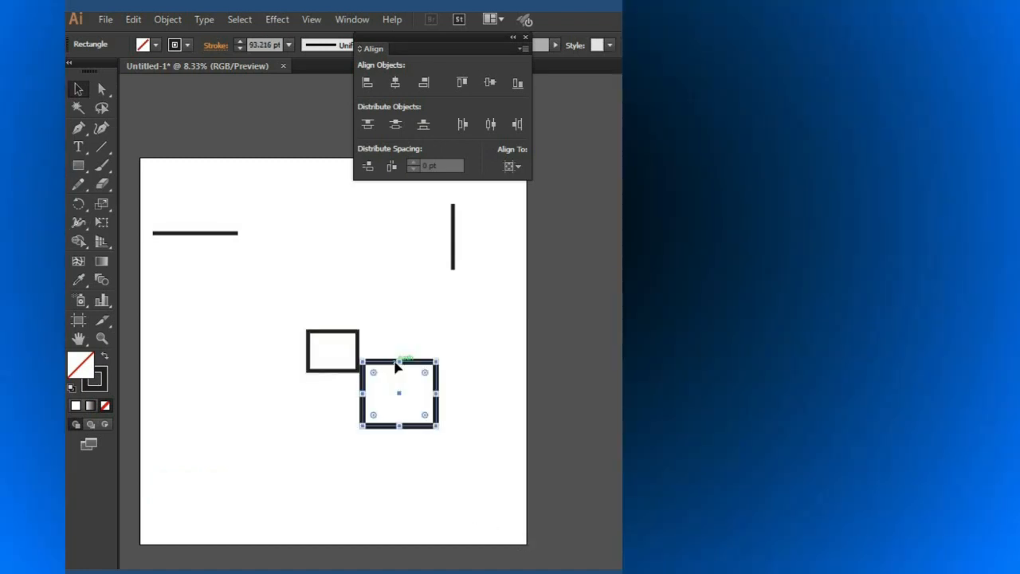
Move the larger outlined rectangle to the lower-right area of the artboard, away from the smaller one
mouse_move(399, 368)
mouse_down()
mouse_move(442, 466)
mouse_move(453, 469)
mouse_up()
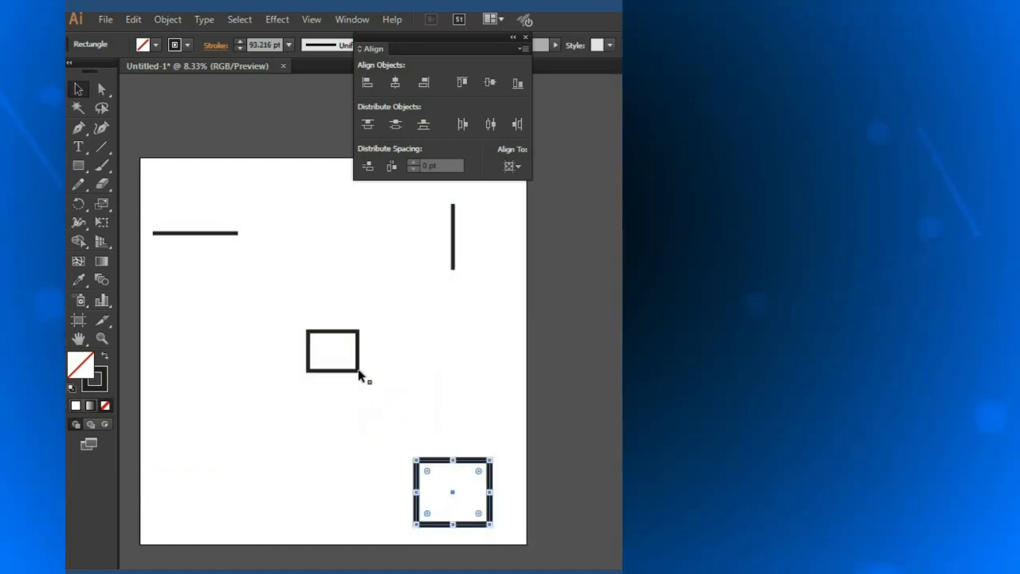
click(356, 372)
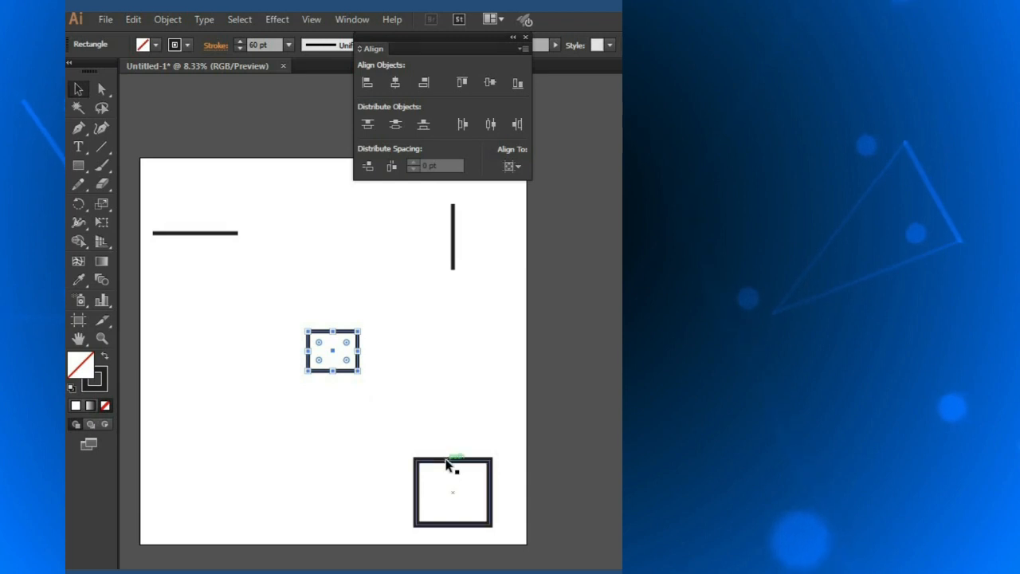
click(446, 461)
click(241, 325)
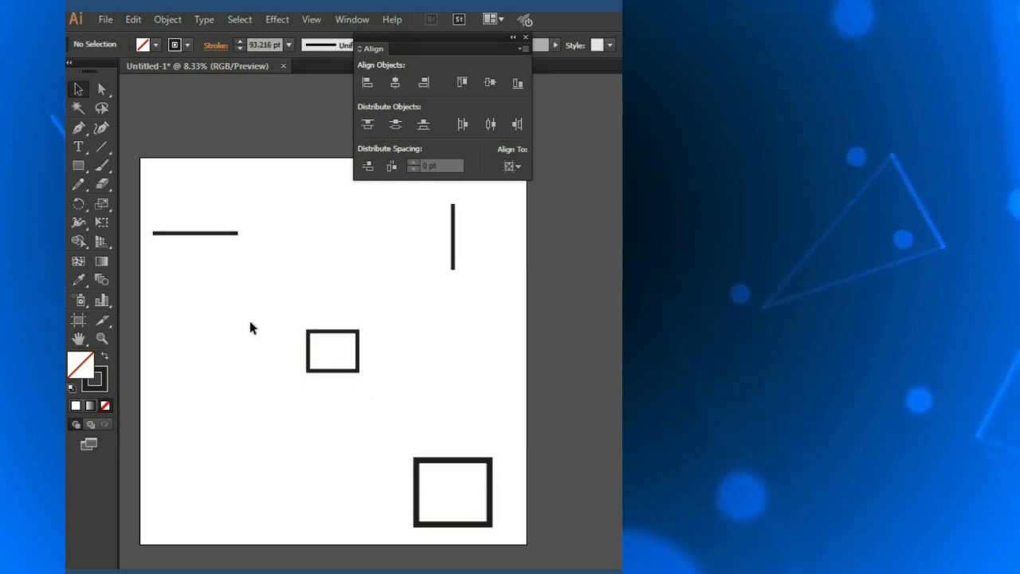
Select both outlined rectangles and centre the smaller one on the larger one horizontally and vertically, with the larger as key object
drag(325, 316, 435, 486)
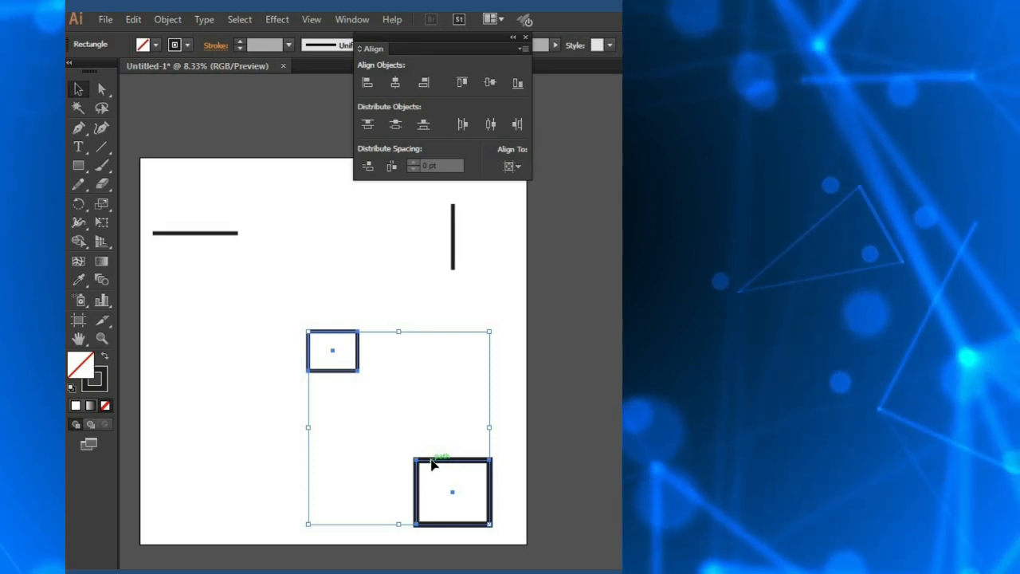
click(431, 463)
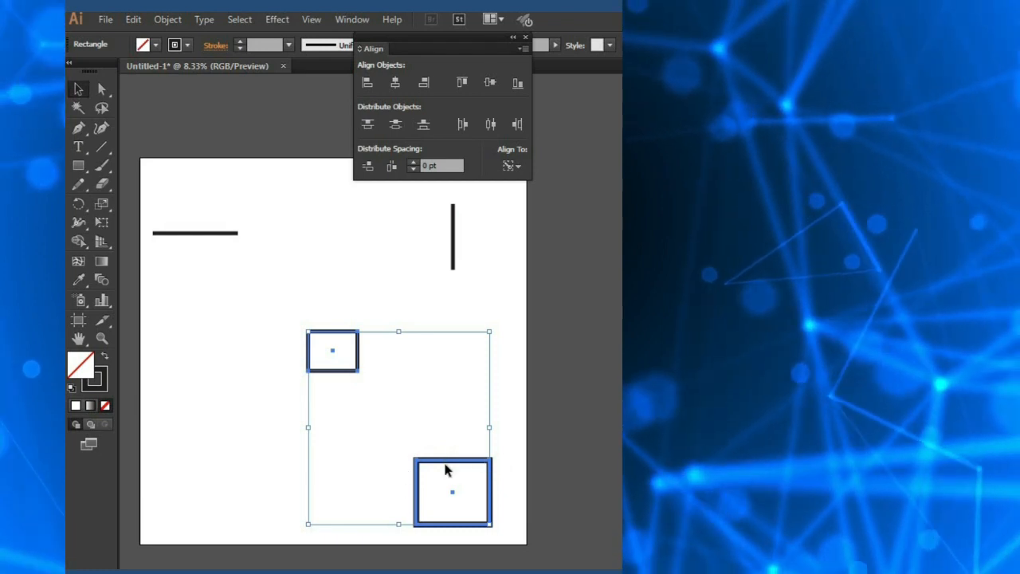
click(512, 166)
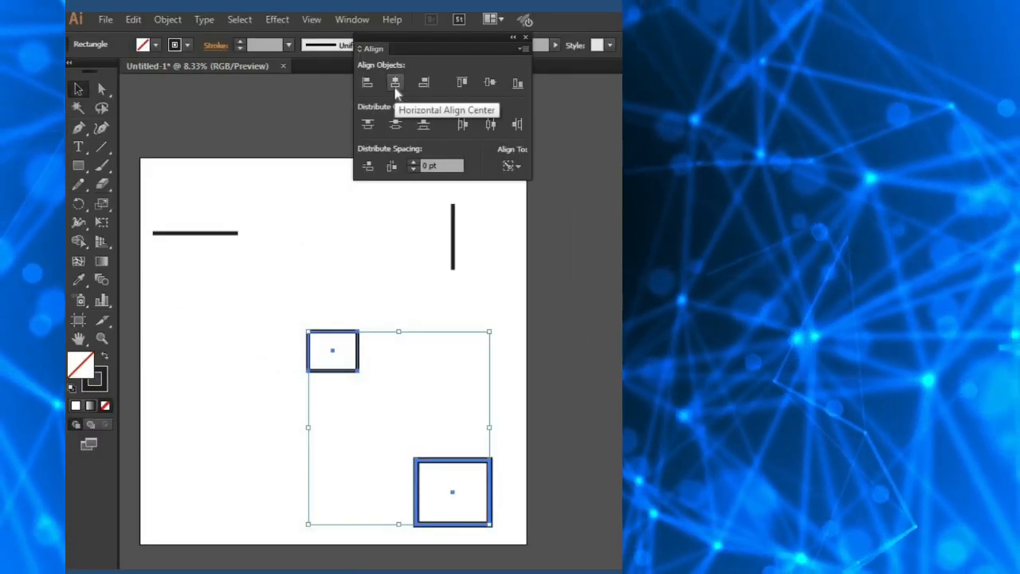
click(396, 89)
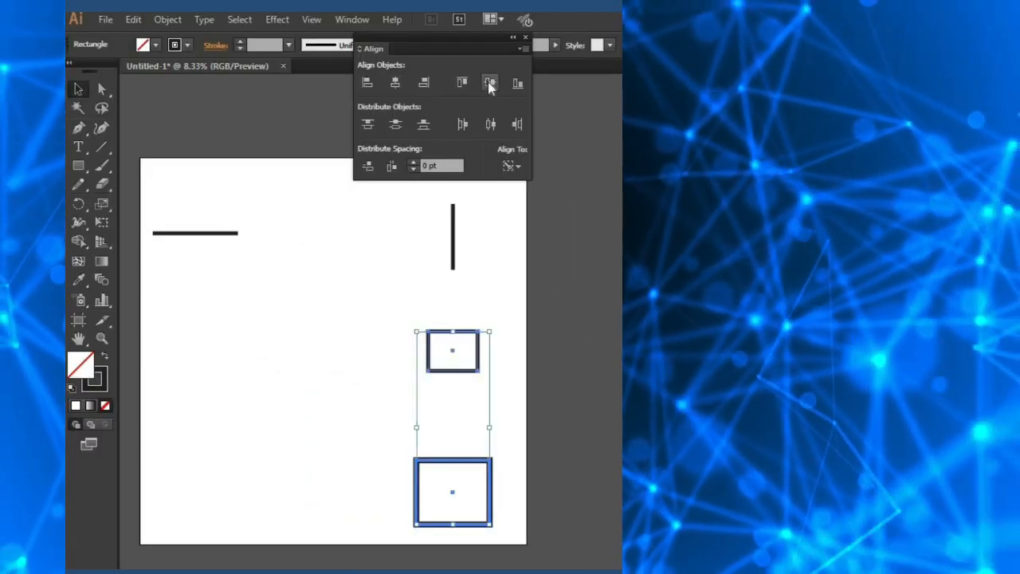
click(490, 86)
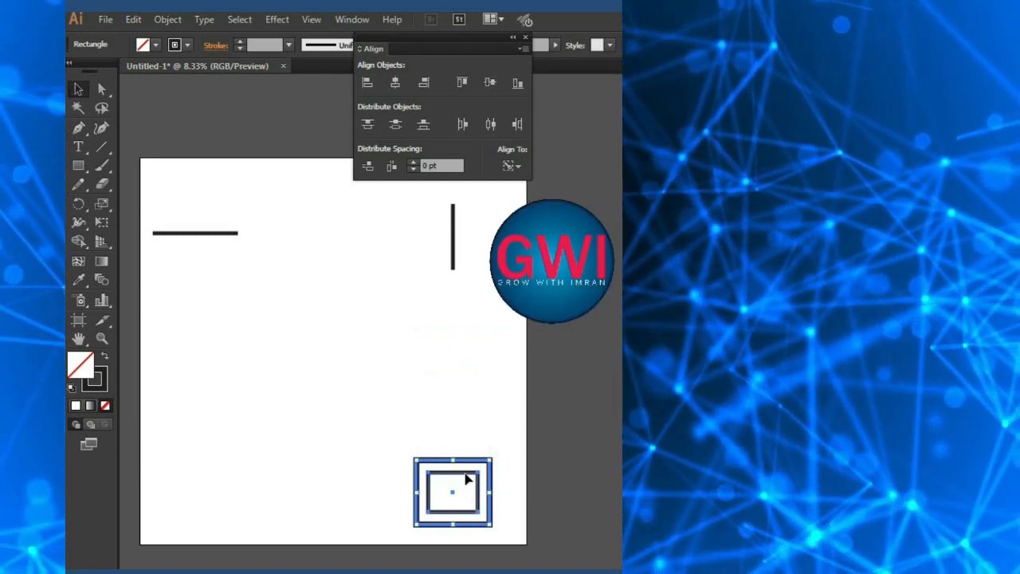
Undo the alignment, then centre the larger rectangle on the smaller one horizontally and vertically, with the smaller as key object
key(ctrl+z)
key(ctrl+z)
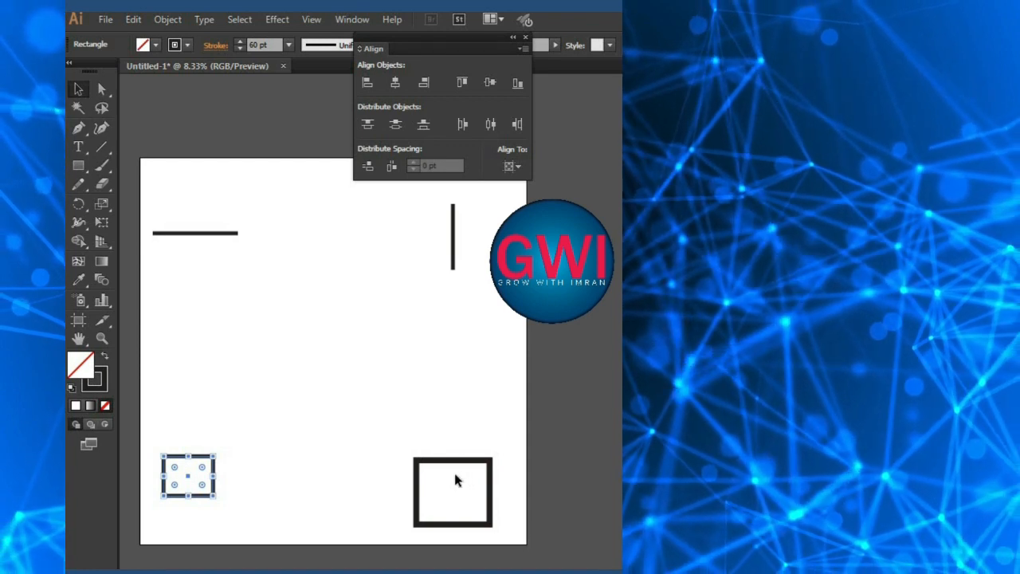
click(448, 475)
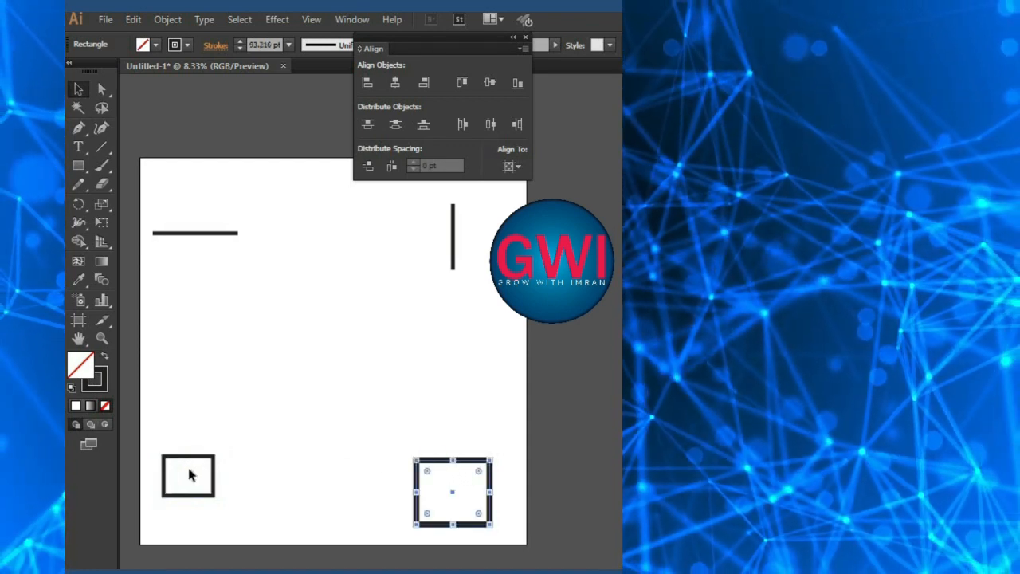
click(179, 454)
mouse_move(172, 425)
mouse_down()
mouse_move(308, 501)
mouse_move(475, 534)
mouse_up()
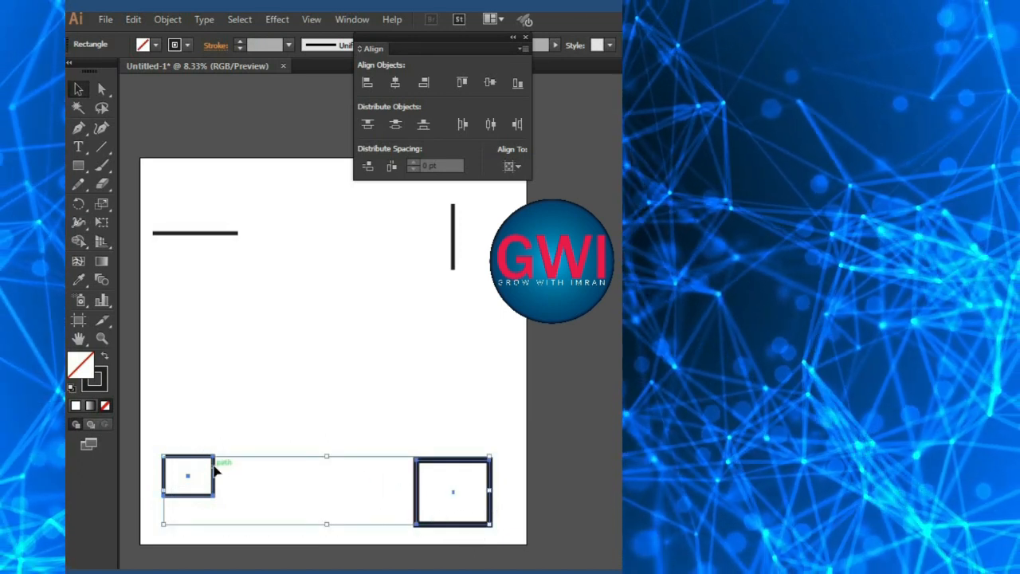
click(215, 471)
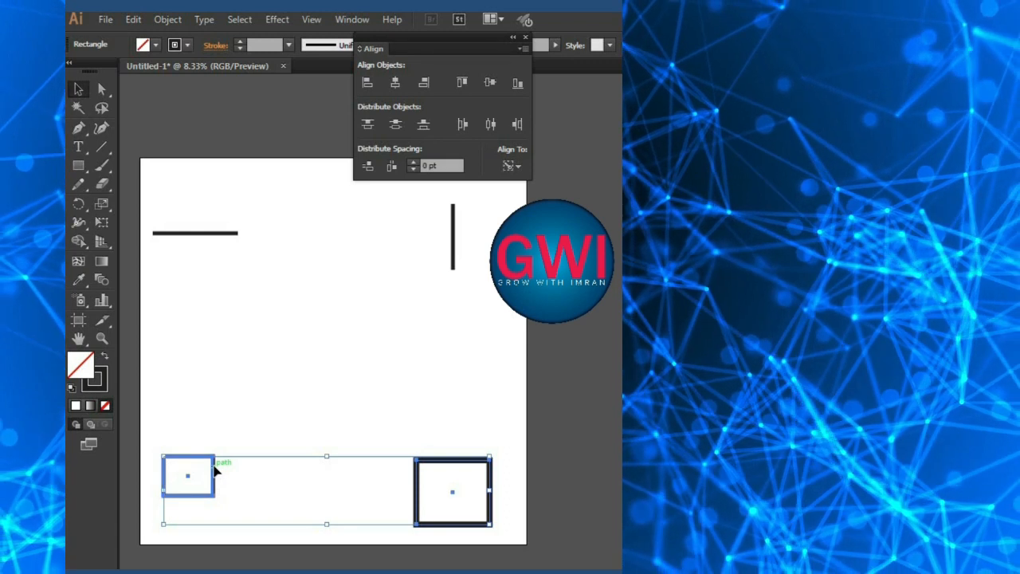
click(395, 82)
click(490, 83)
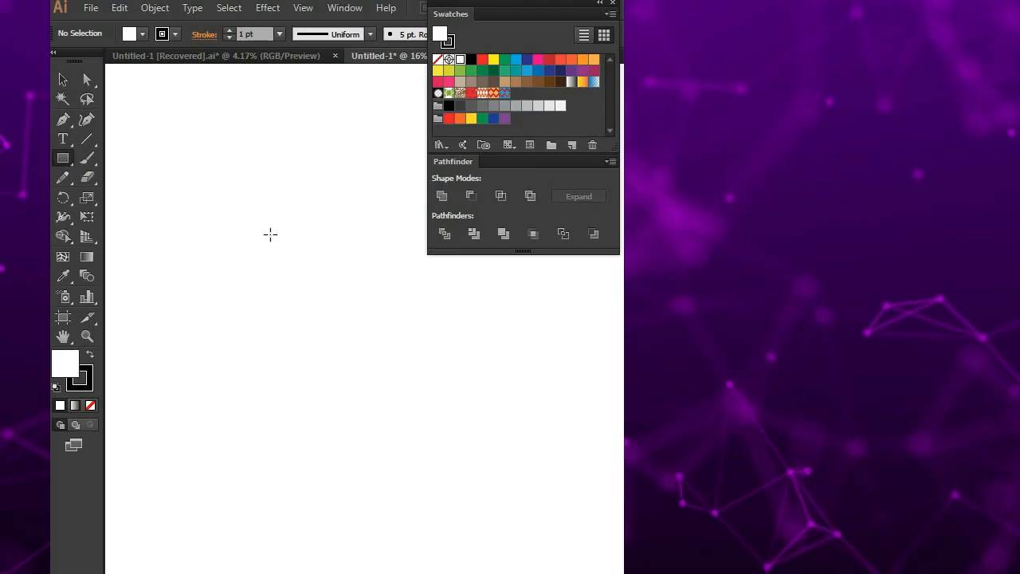
Draw a square from its centre and add both corner-to-corner diagonals with the Pen tool
drag(270, 234, 305, 272)
key(ctrl+shift+a)
key(p)
click(307, 197)
click(232, 272)
click(307, 272)
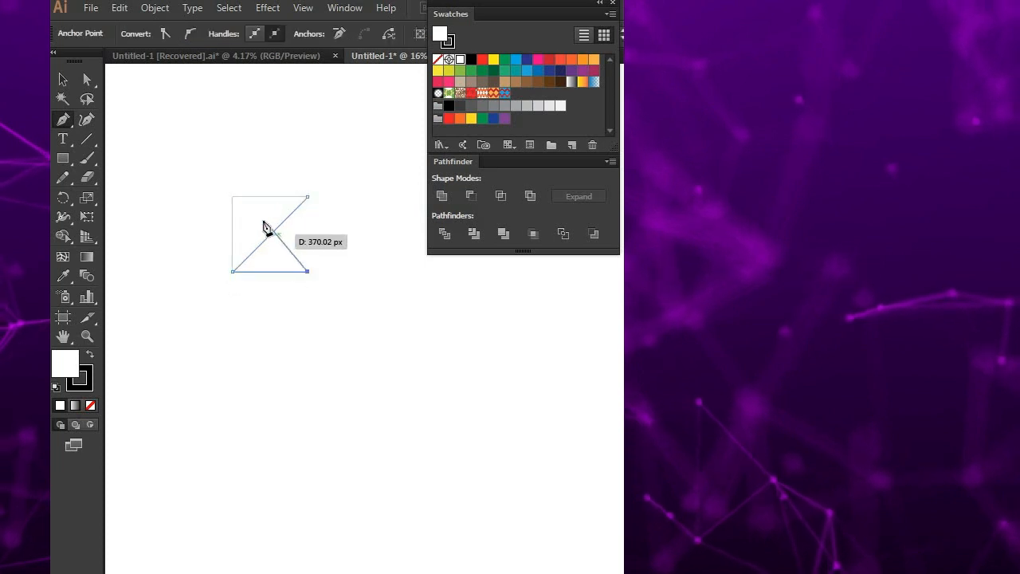
click(232, 198)
Fill the crossed square's upper and lower triangles with red and its side triangles with light blue using the Shape Builder
drag(244, 334, 243, 333)
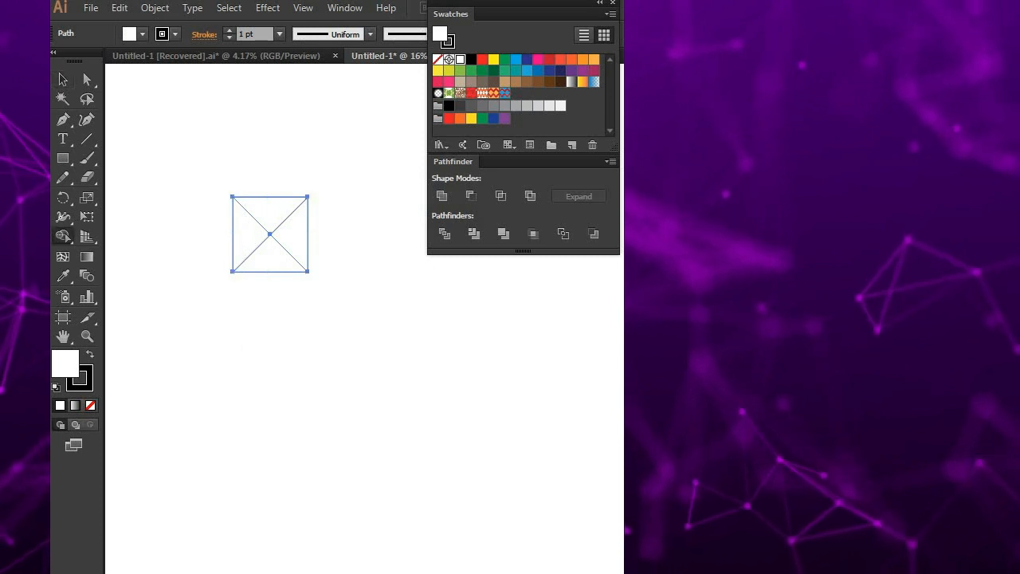
click(549, 60)
click(282, 209)
click(276, 265)
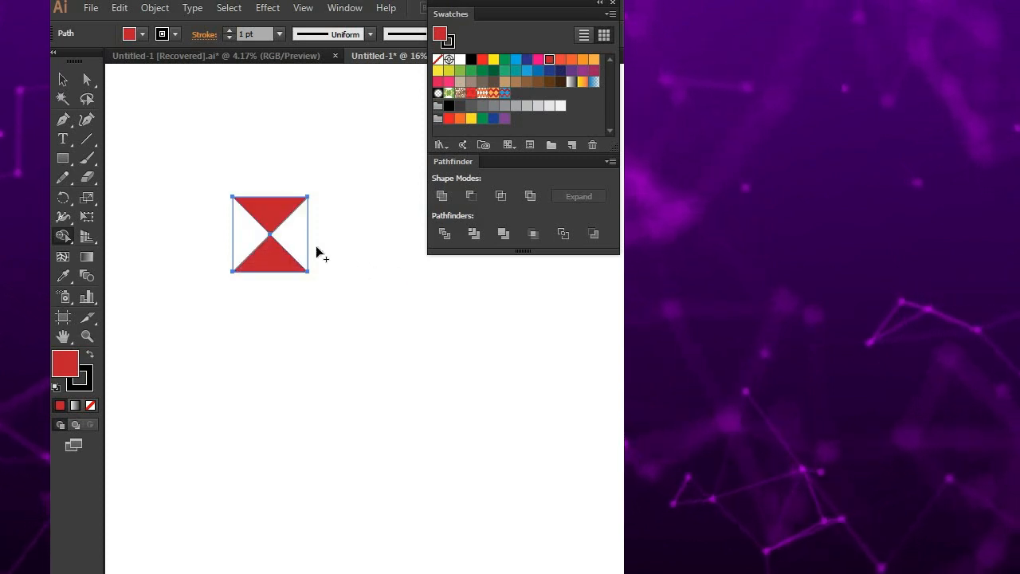
click(516, 59)
click(249, 235)
click(287, 234)
key(v)
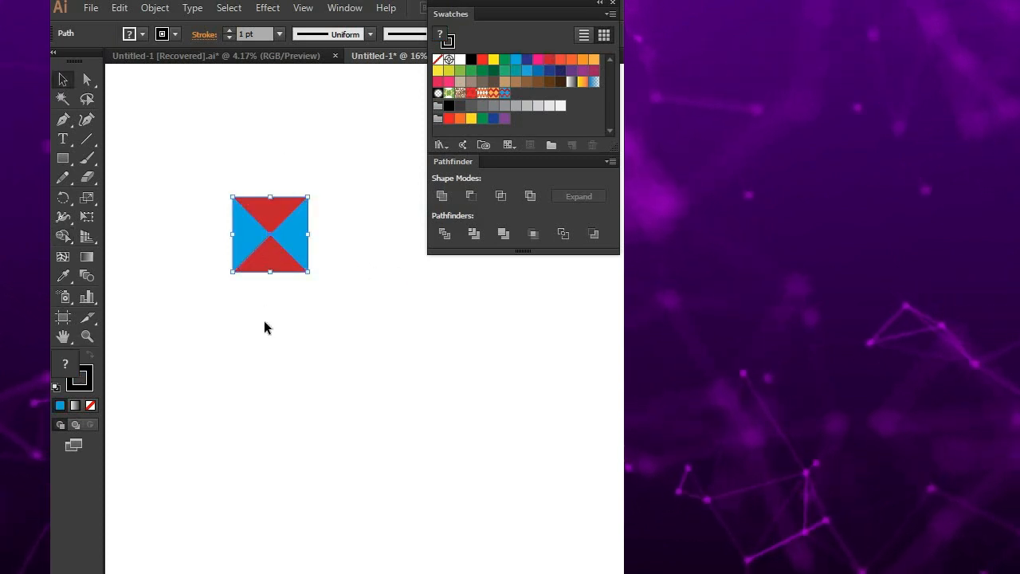
Remove the strokes, make a Grid pattern from the red and blue square with a tile height of 487 px, and finish it
key(slash)
drag(308, 272, 294, 269)
click(139, 12)
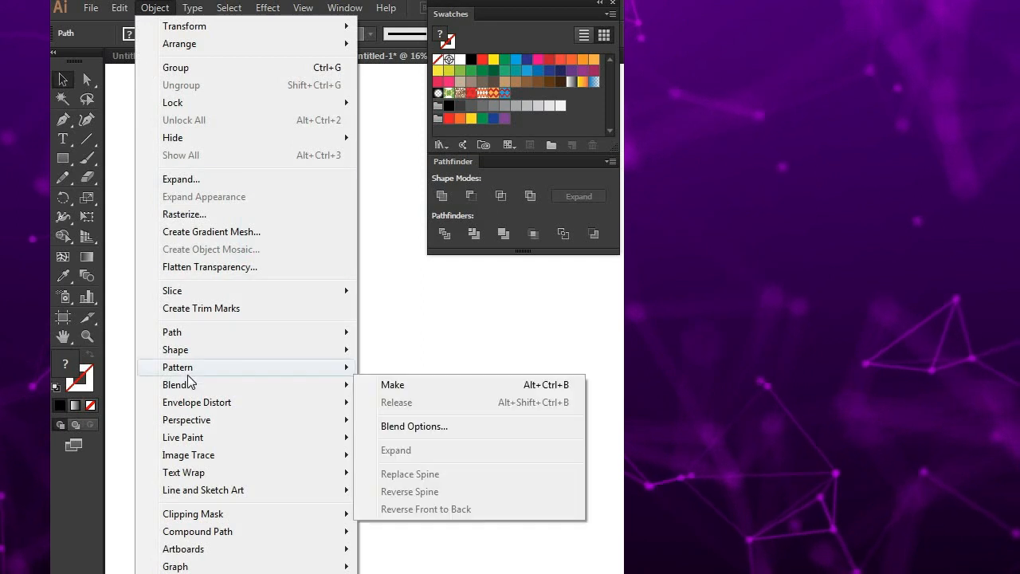
click(375, 370)
key(Return)
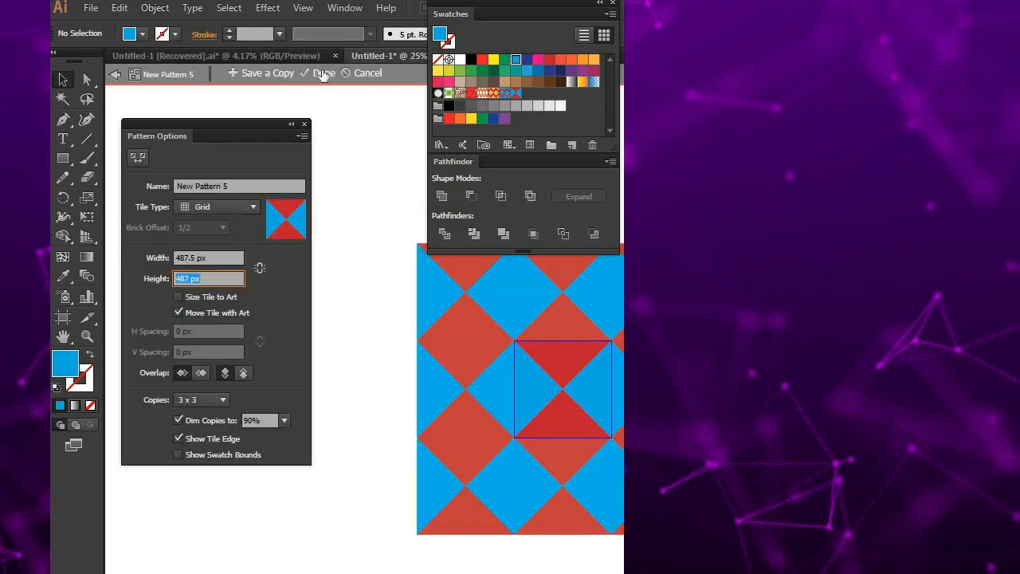
click(322, 73)
Draw a large rectangle on the artboard and fill it with the New Pattern 5 swatch
key(m)
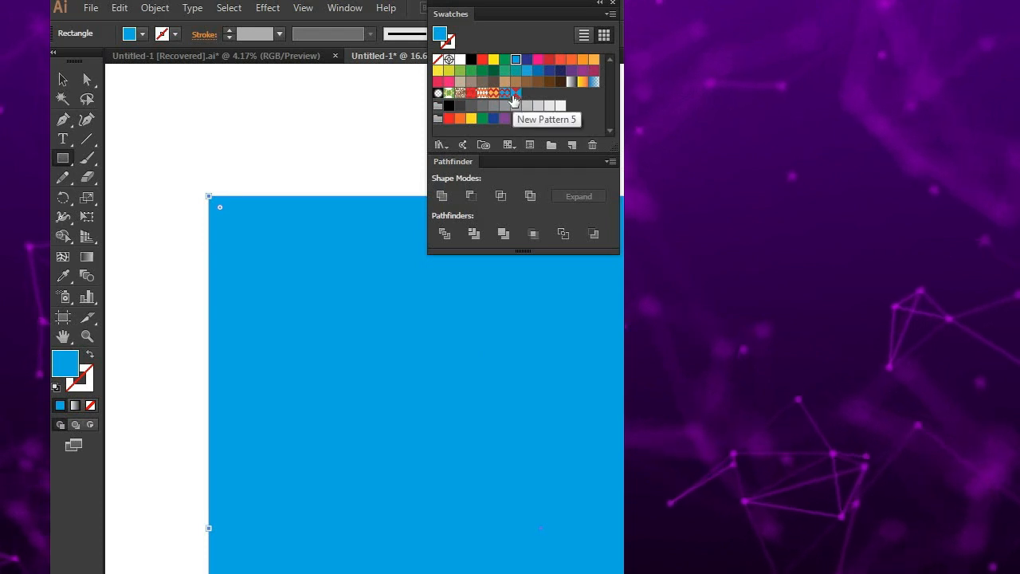
click(514, 100)
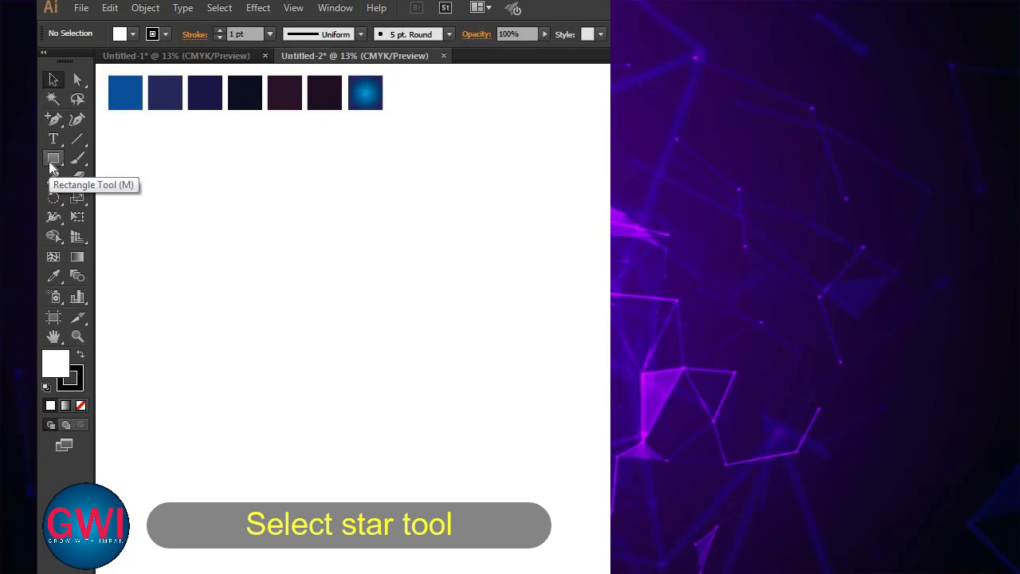
Create a three-point star with Radius 1 of 200 px and Radius 2 of 100 px below the colour samples
drag(51, 165, 94, 234)
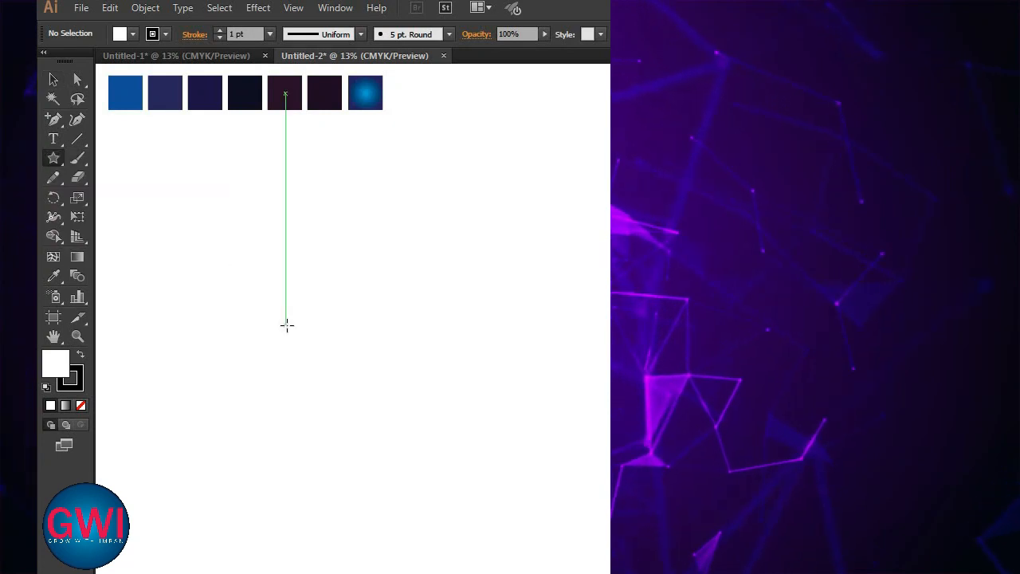
click(285, 326)
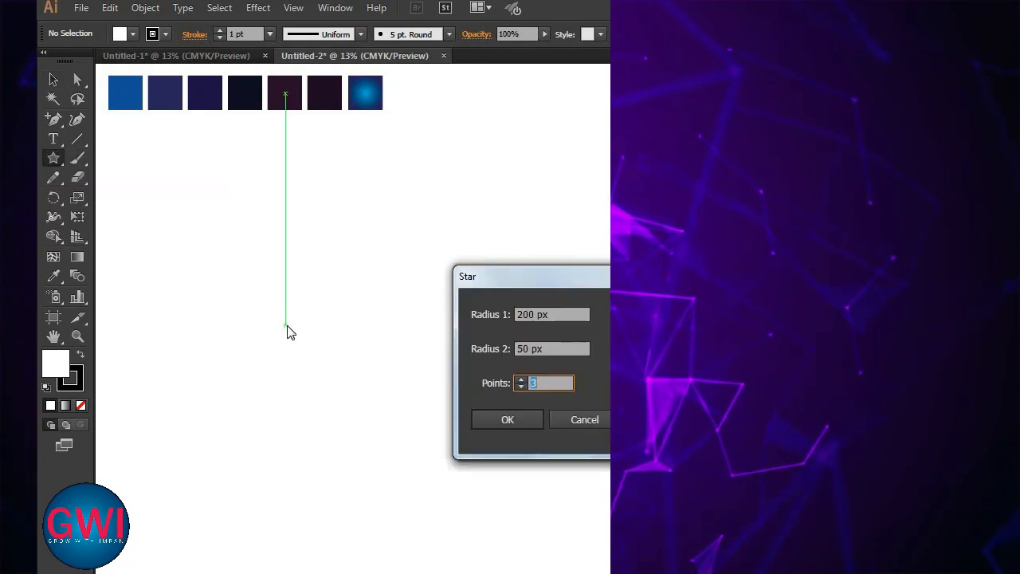
double_click(528, 345)
text(100)
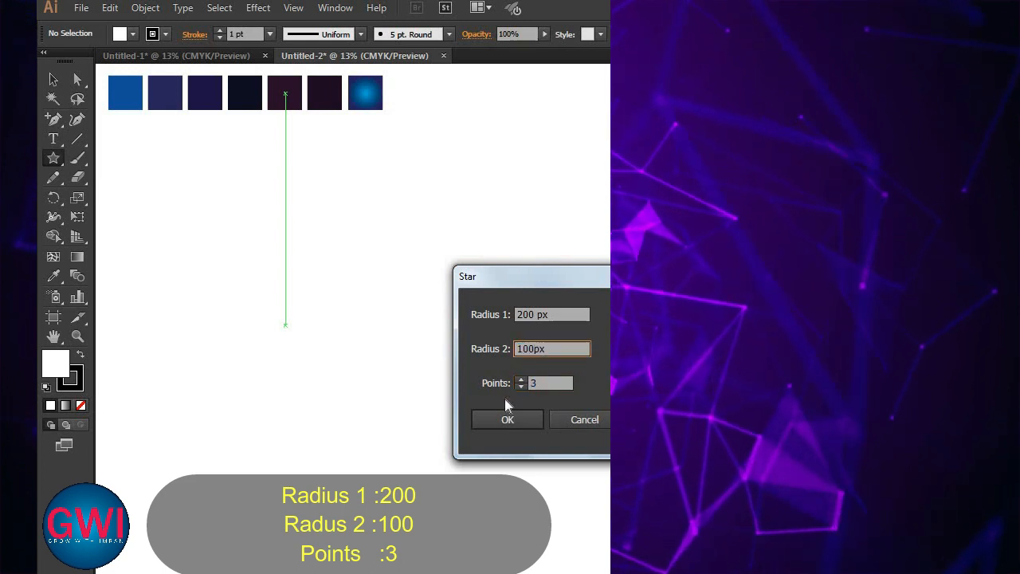
click(507, 419)
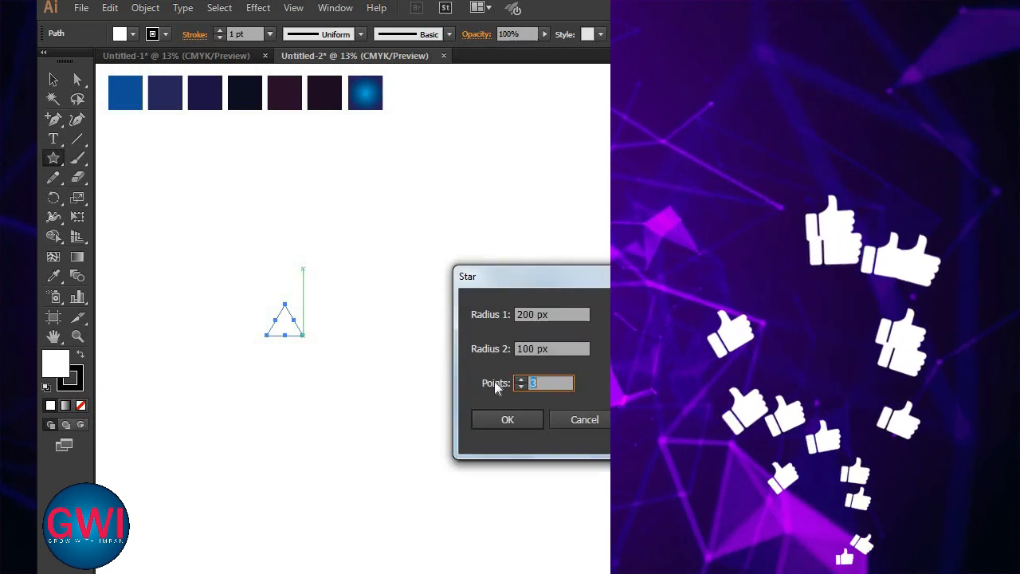
Create a second three-point star with Radius 1 of 200 px and Radius 2 of 5 px
double_click(527, 350)
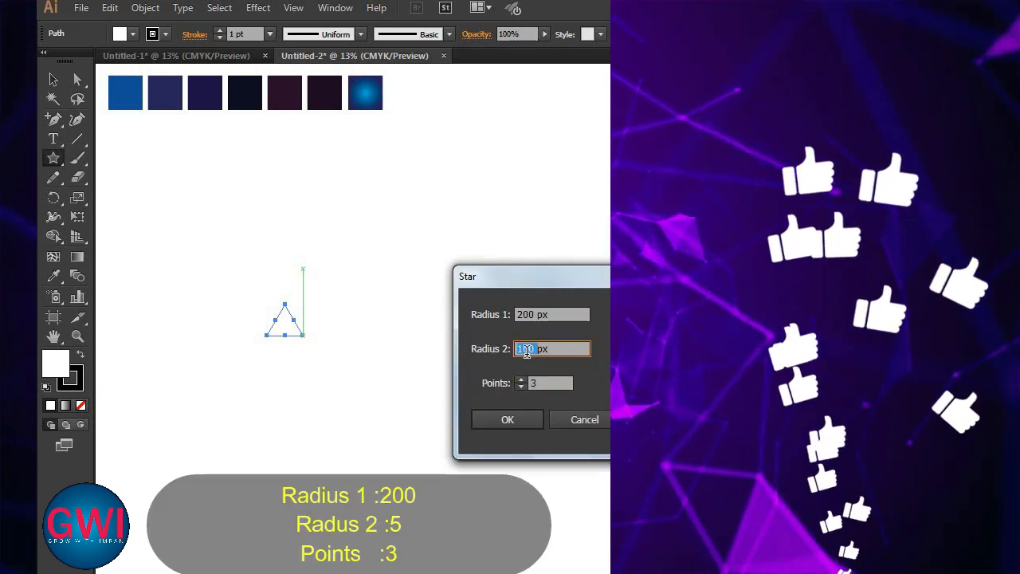
text(5)
click(487, 420)
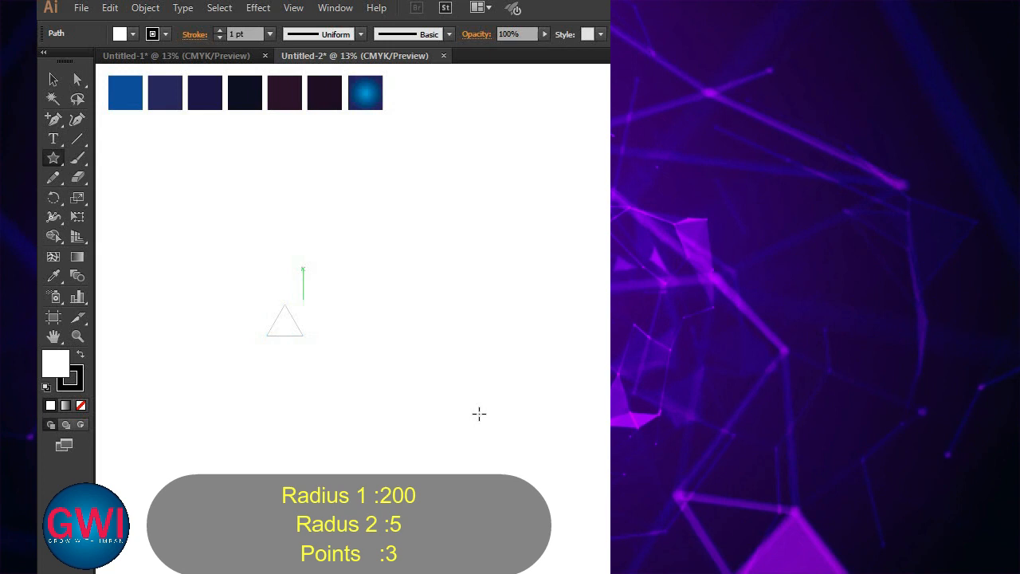
Centre the thin star and the triangle on each other horizontally and vertically, and split them with Pathfinder Divide
key(v)
click(411, 258)
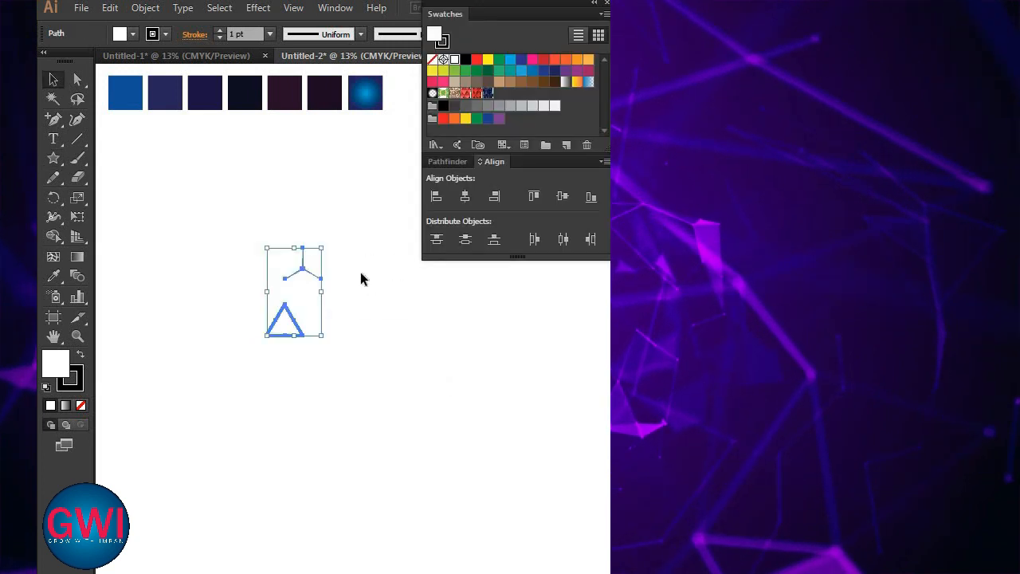
click(468, 197)
click(557, 196)
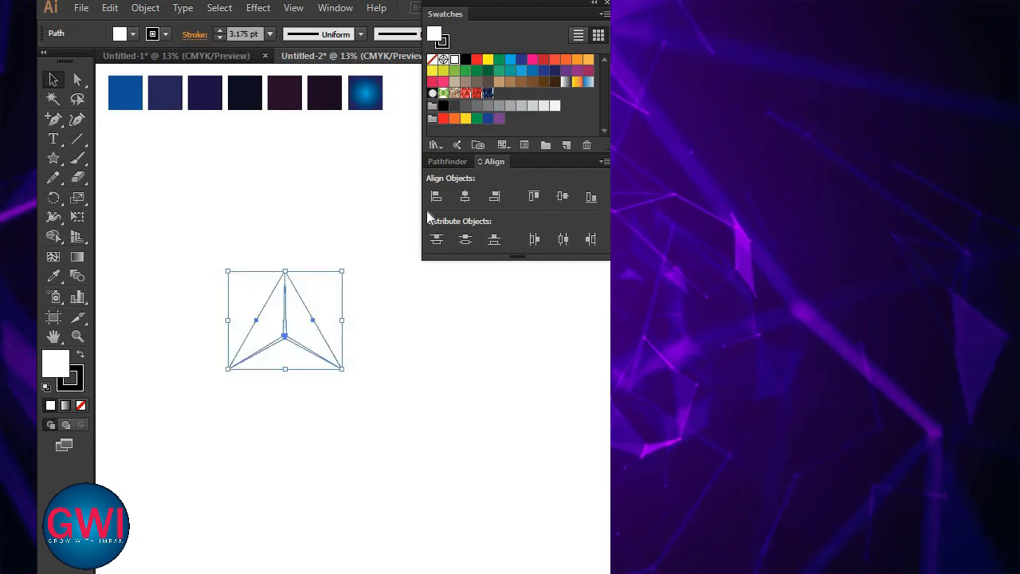
click(449, 162)
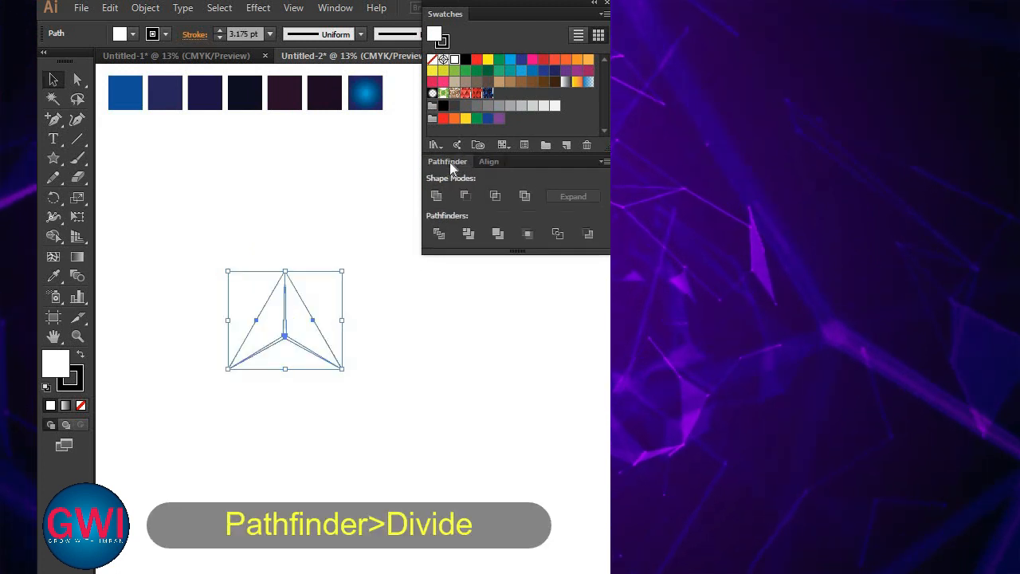
click(441, 232)
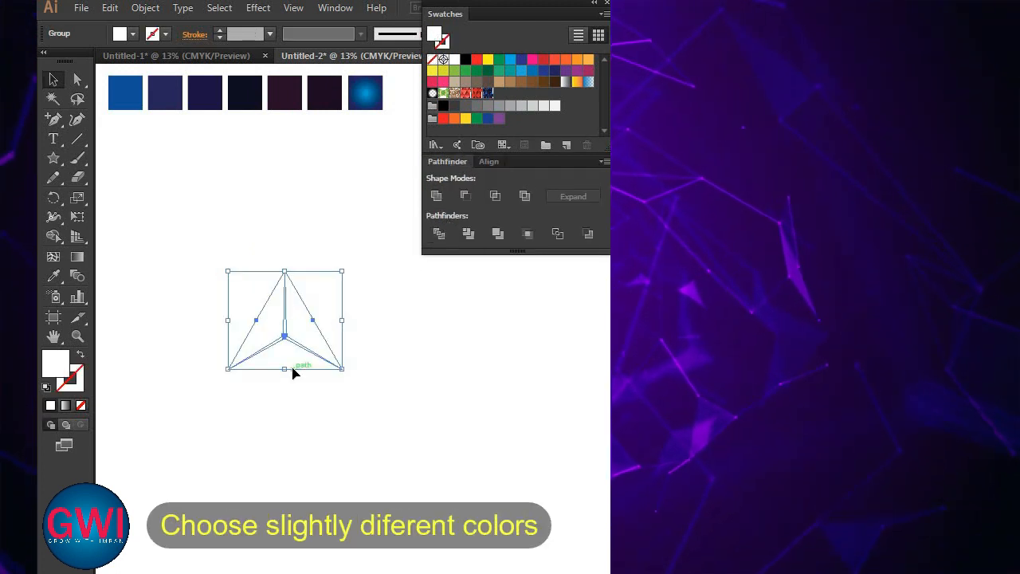
Colour the divided triangle from the sample squares: blue left face, dark indigo right and bottom faces, and blue gradient centre star
click(229, 243)
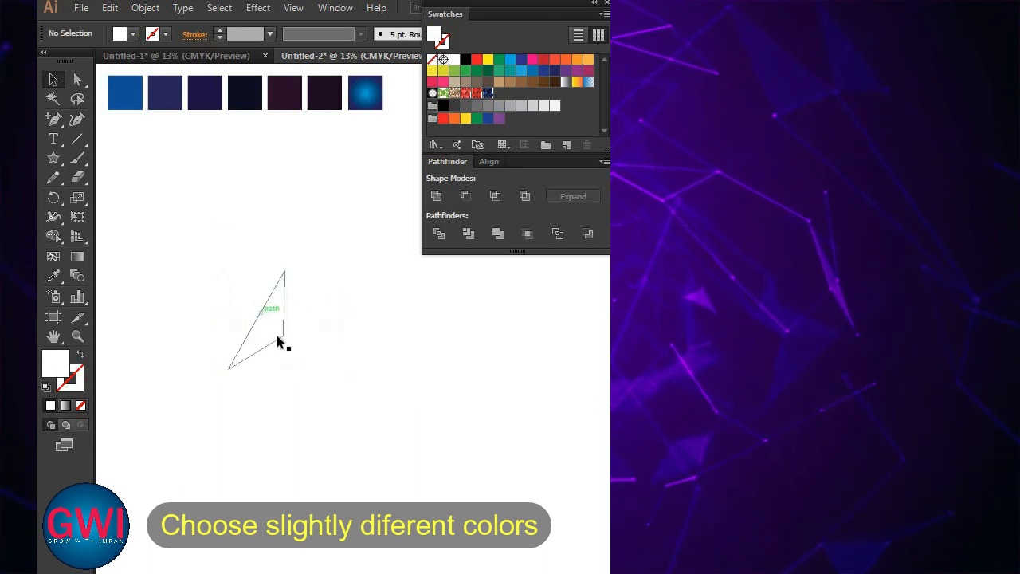
click(266, 331)
key(i)
click(115, 102)
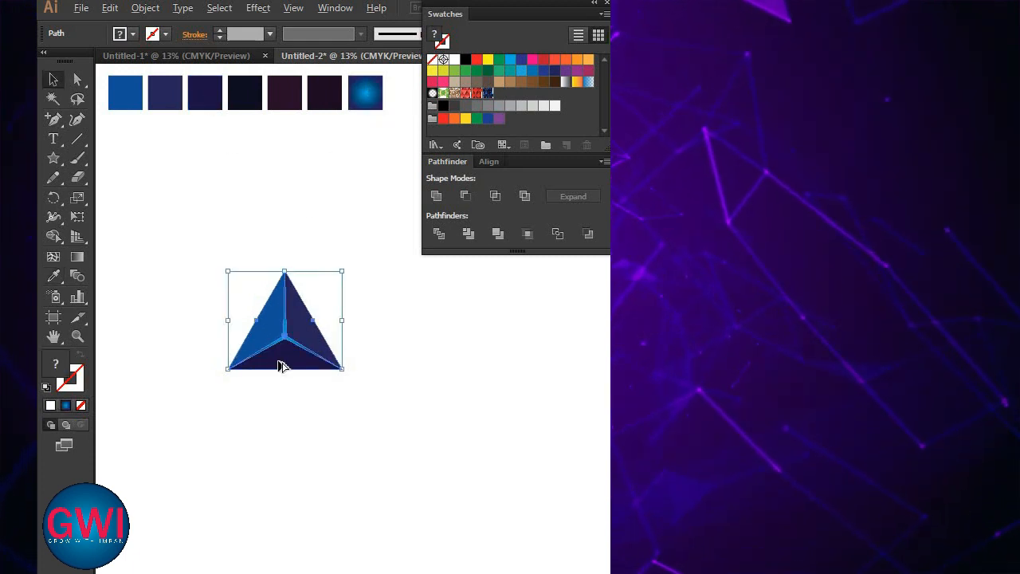
Place an upside-down copy of the coloured triangle against the original's slanted right side to form a parallelogram
drag(396, 363, 397, 363)
drag(463, 373, 343, 268)
drag(347, 271, 333, 271)
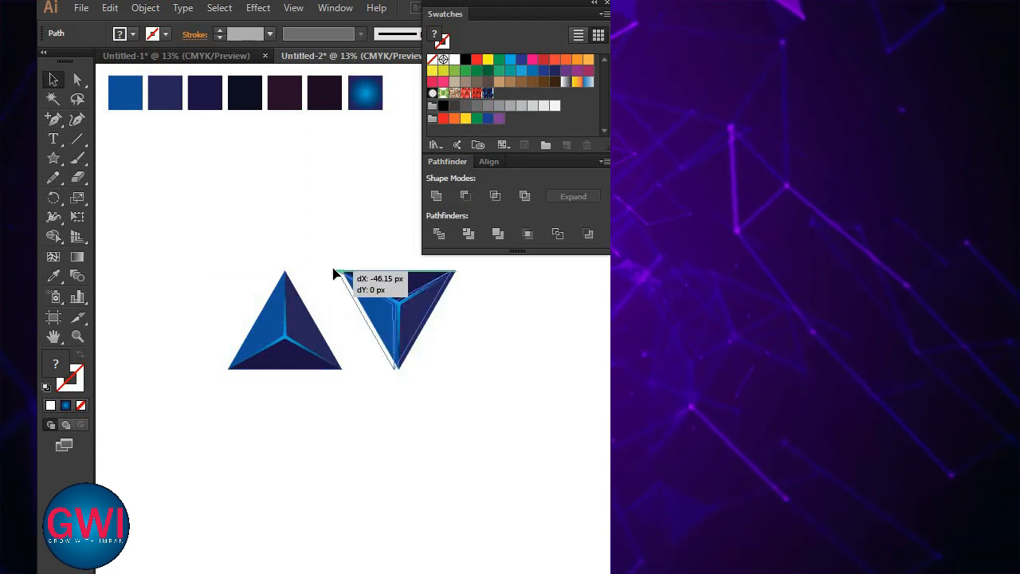
drag(334, 270, 285, 271)
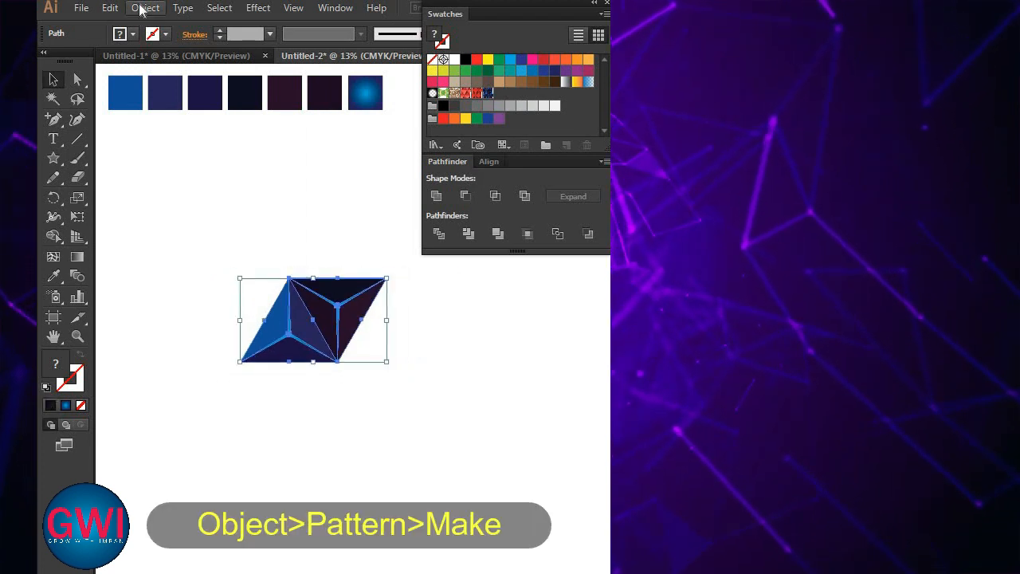
Make a pattern from the two joined triangles with the tile type Brick by Row
click(140, 9)
mouse_move(193, 371)
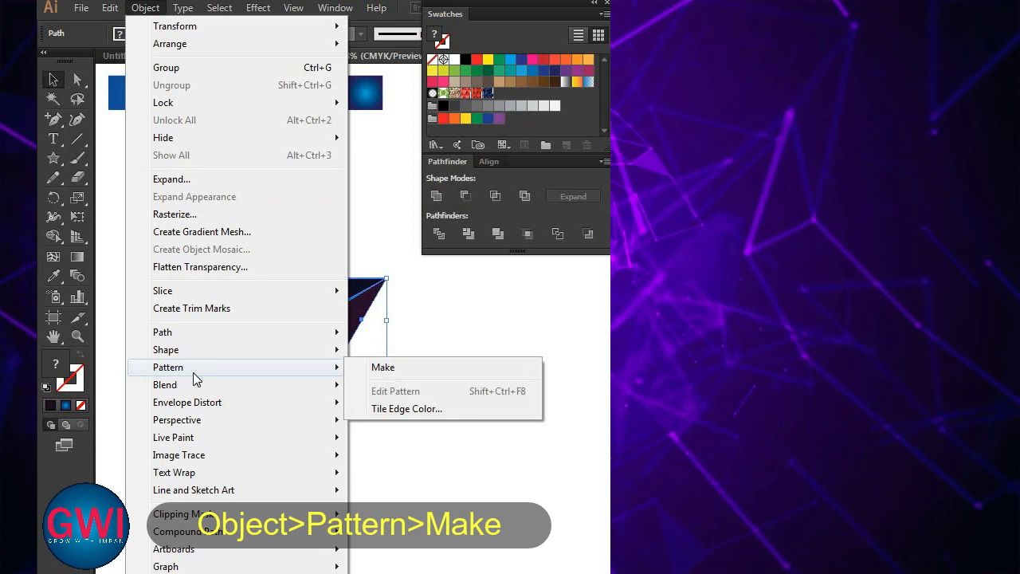
click(423, 365)
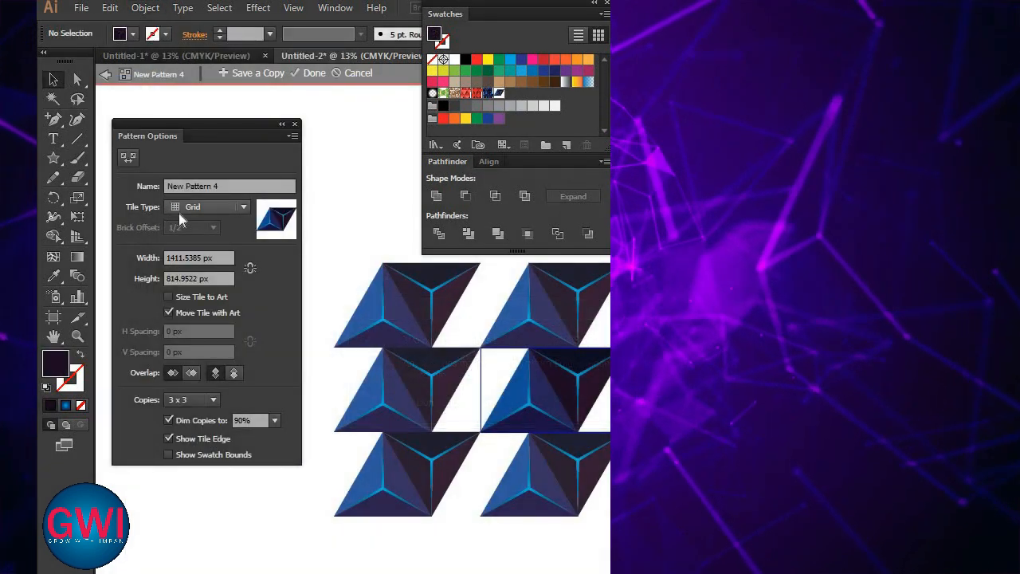
click(180, 208)
click(209, 241)
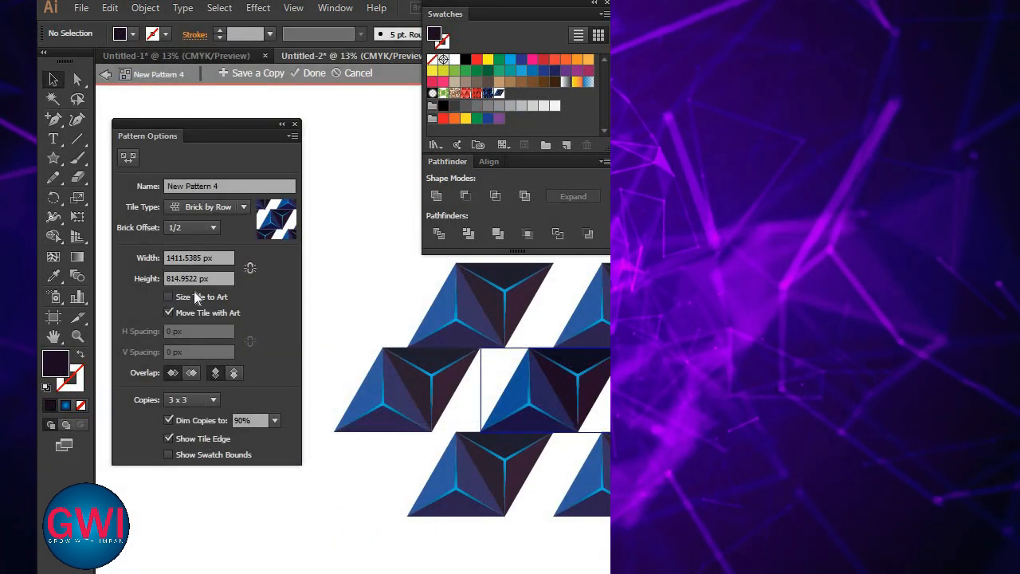
Reduce the pattern tile's width and slightly reduce its height to close the gaps between the triangles, and finish the pattern
key(shift+Down)
key(shift+Down)
key(shift+Down)
key(shift+Down)
key(shift+Down)
key(shift+Down)
key(shift+Down)
key(shift+Down)
key(shift+Down)
key(shift+Down)
key(shift+Down)
key(shift+Down)
key(shift+Down)
key(shift+Down)
key(shift+Down)
key(shift+Down)
key(shift+Down)
key(shift+Down)
key(shift+Down)
key(shift+Down)
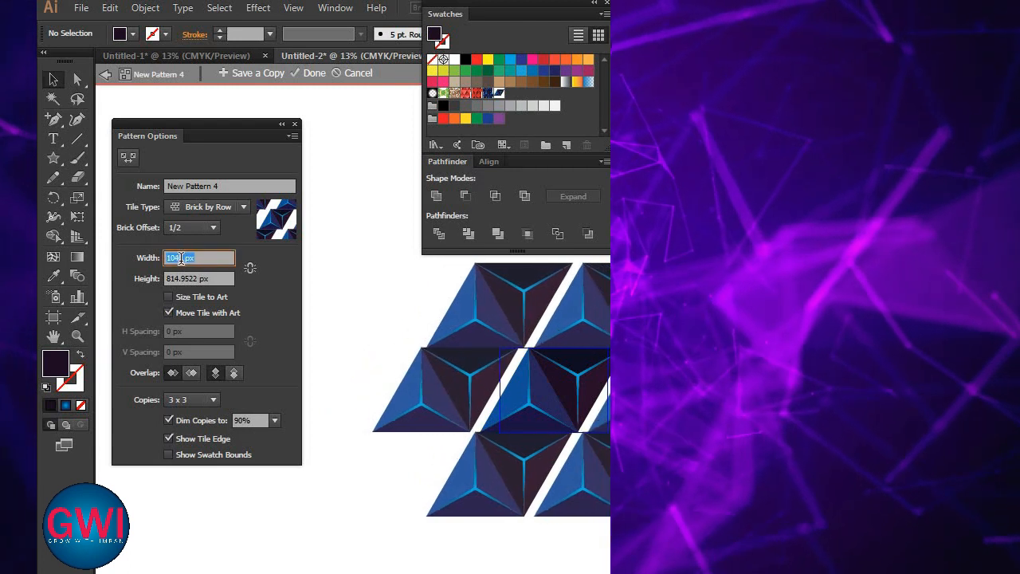
key(Down)
click(179, 278)
key(Down)
key(Down)
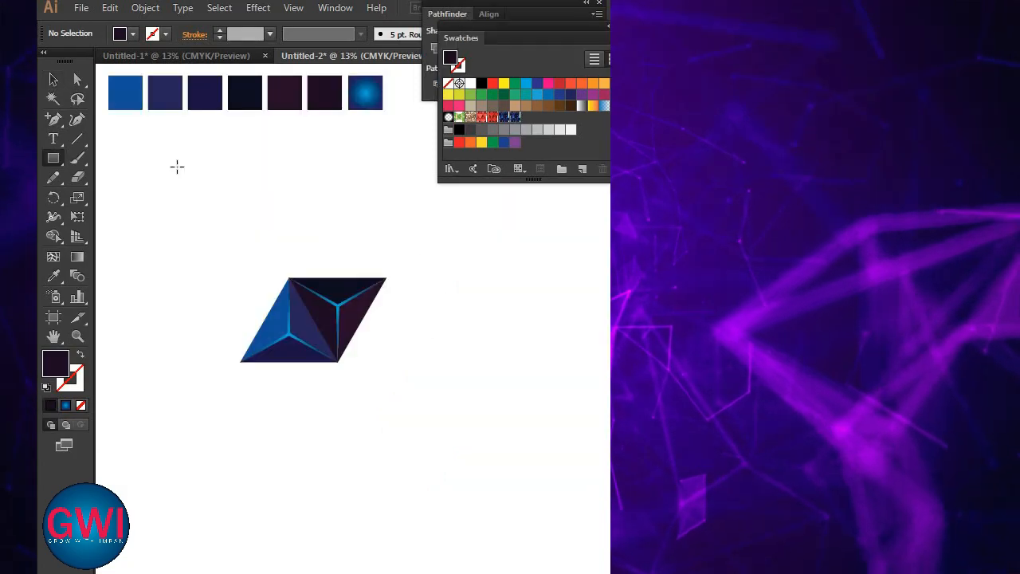
Create a large rectangle covering the artboard, including the colour samples and the joined triangles
click(178, 174)
key(Return)
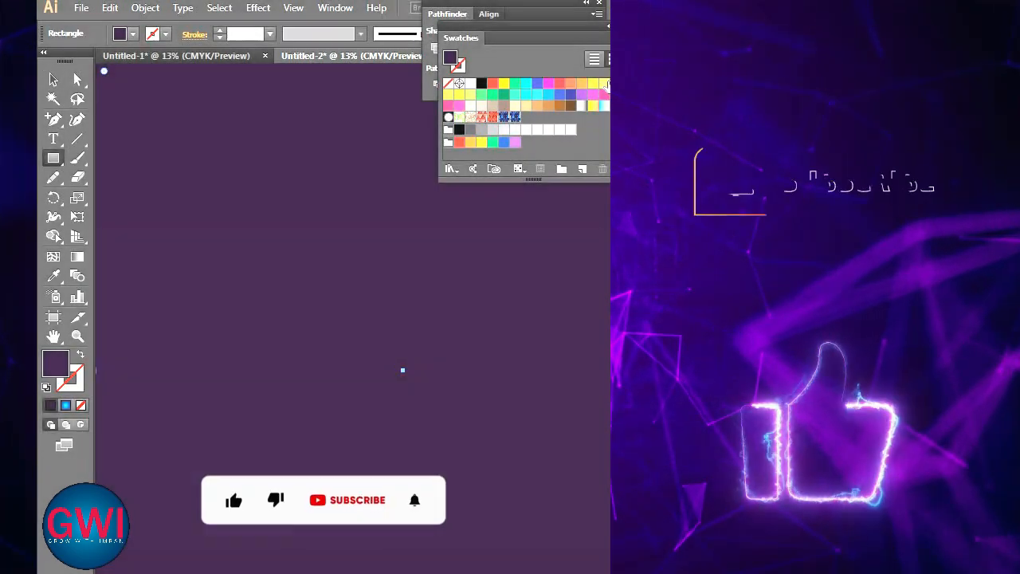